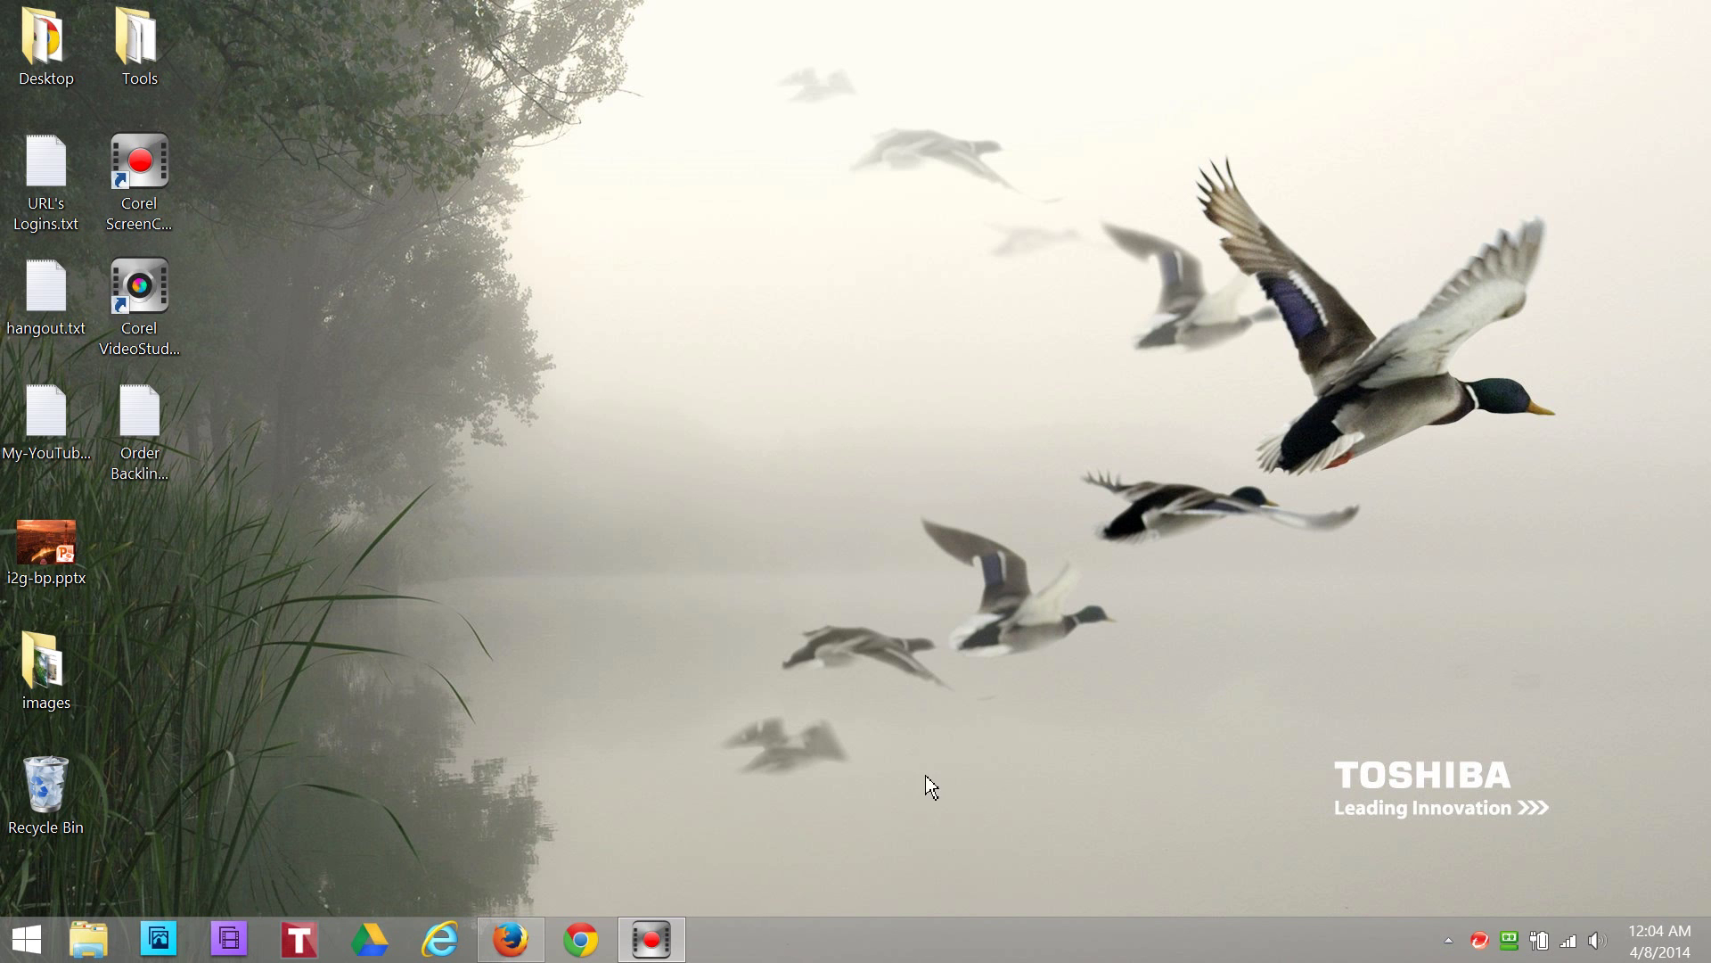
- Bring up the taskbar thumbnail of the Firefox window showing Google
mouse_move(517, 952)
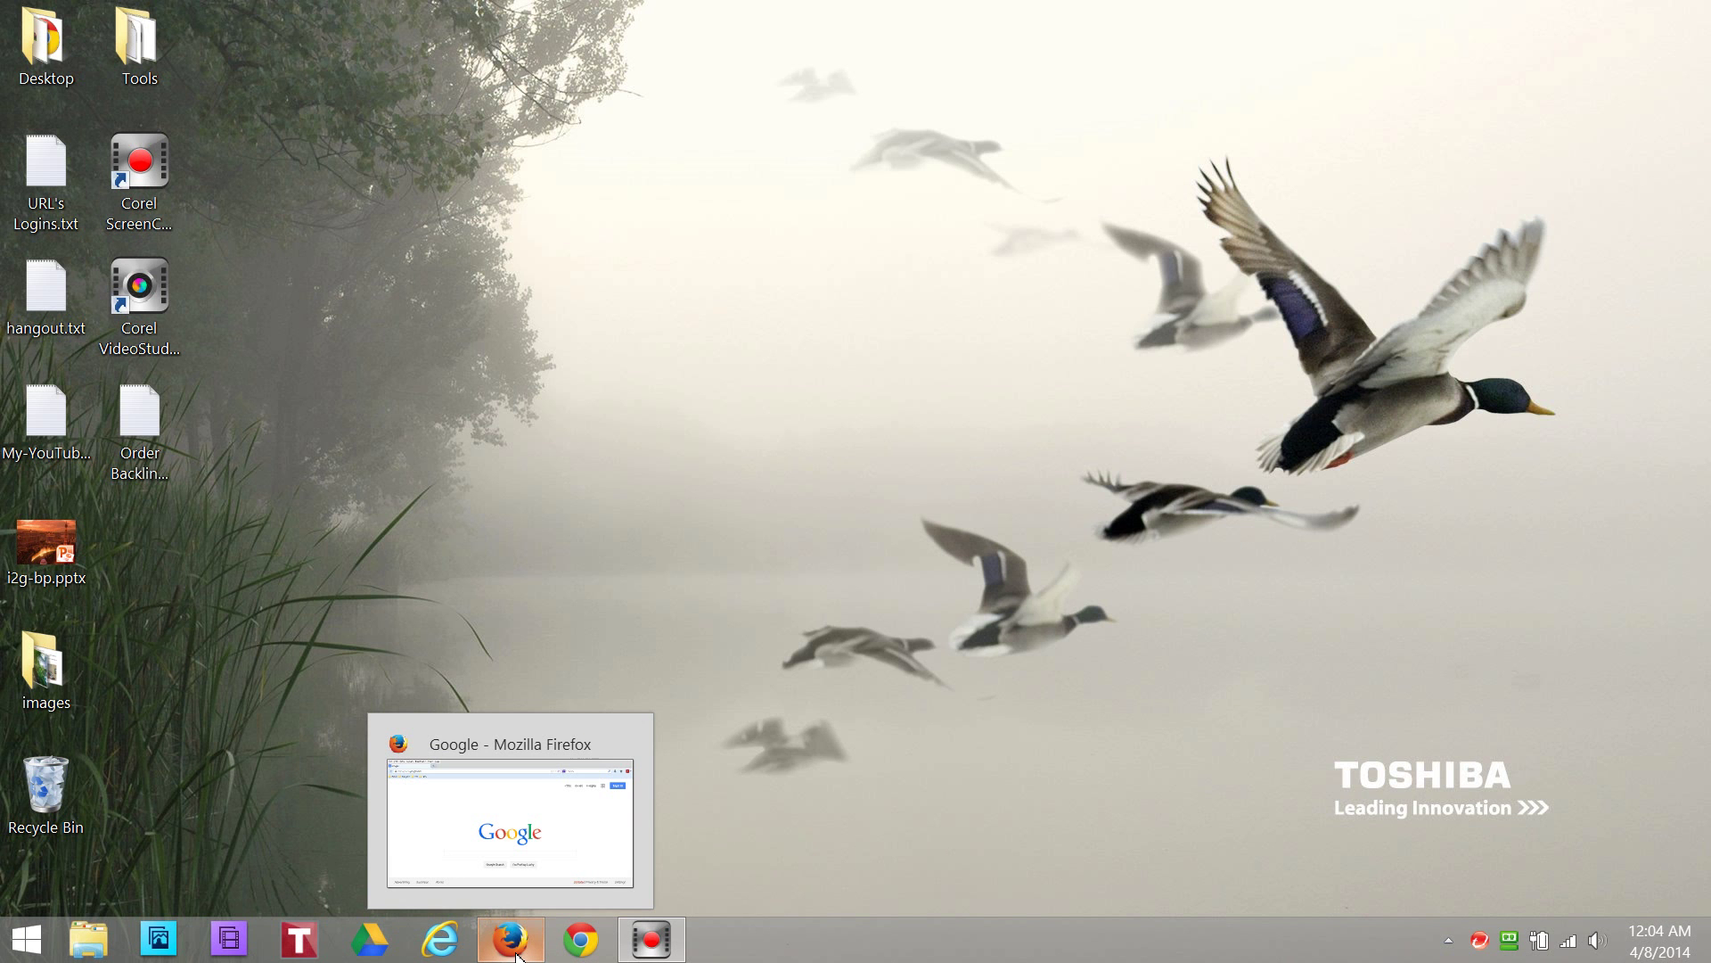
- Bring the Firefox window to the front and search Google for 'firefox'
click(567, 747)
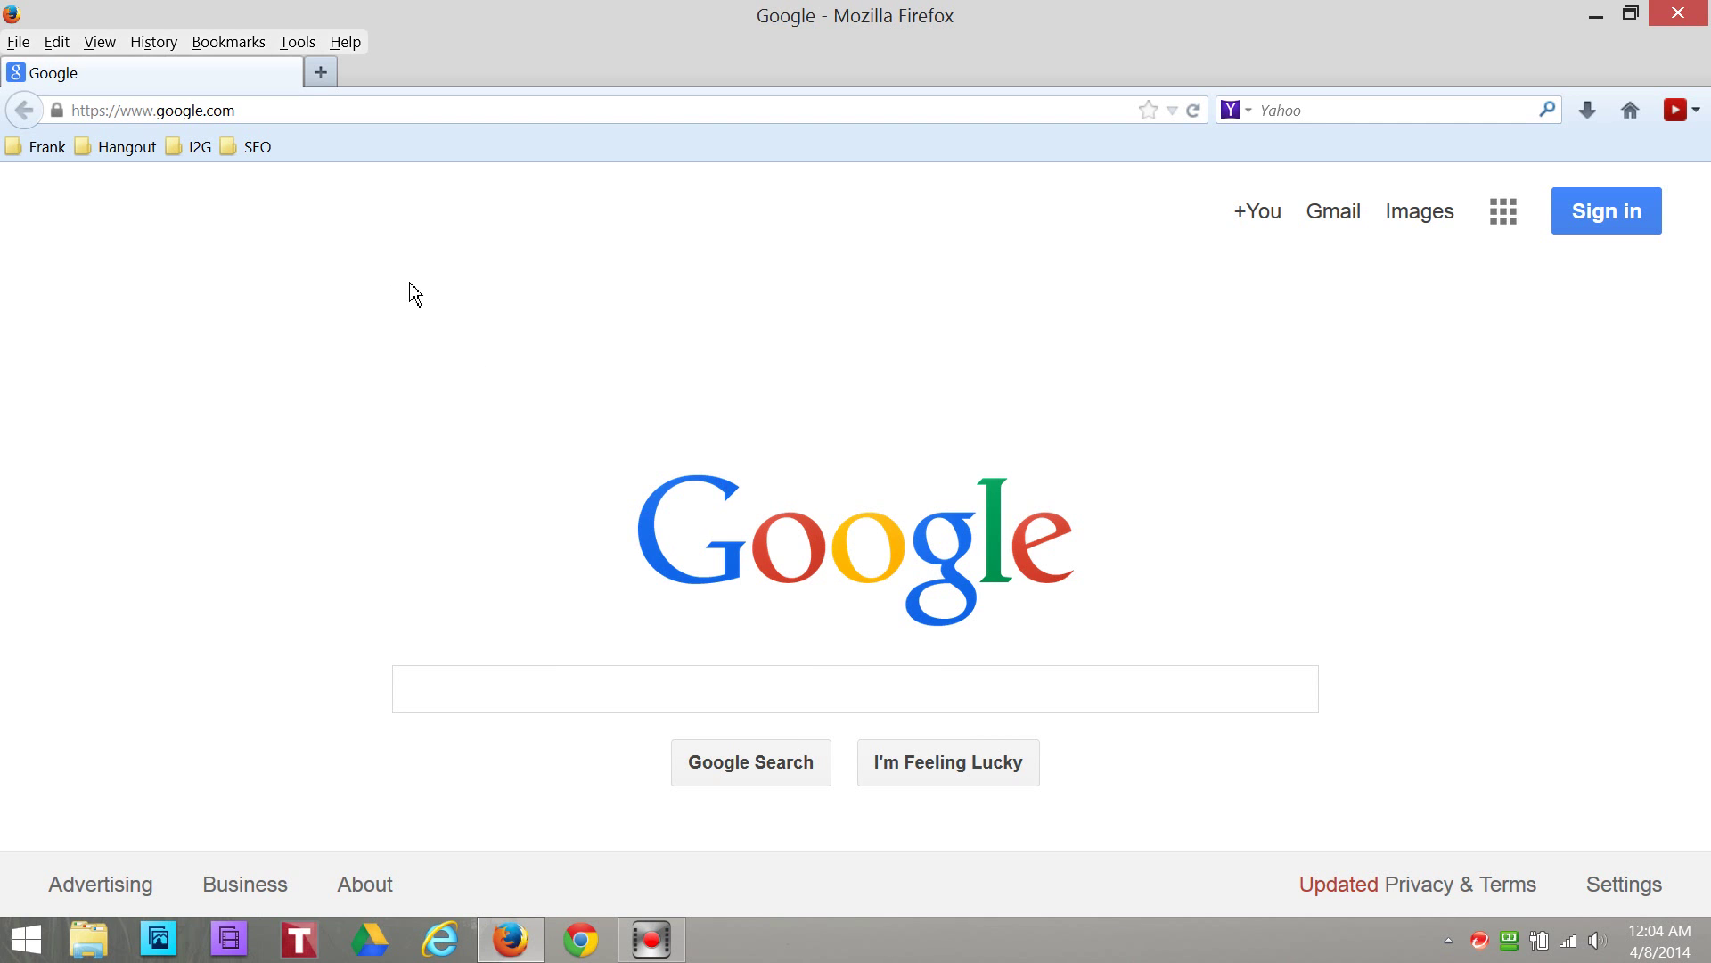
click(623, 693)
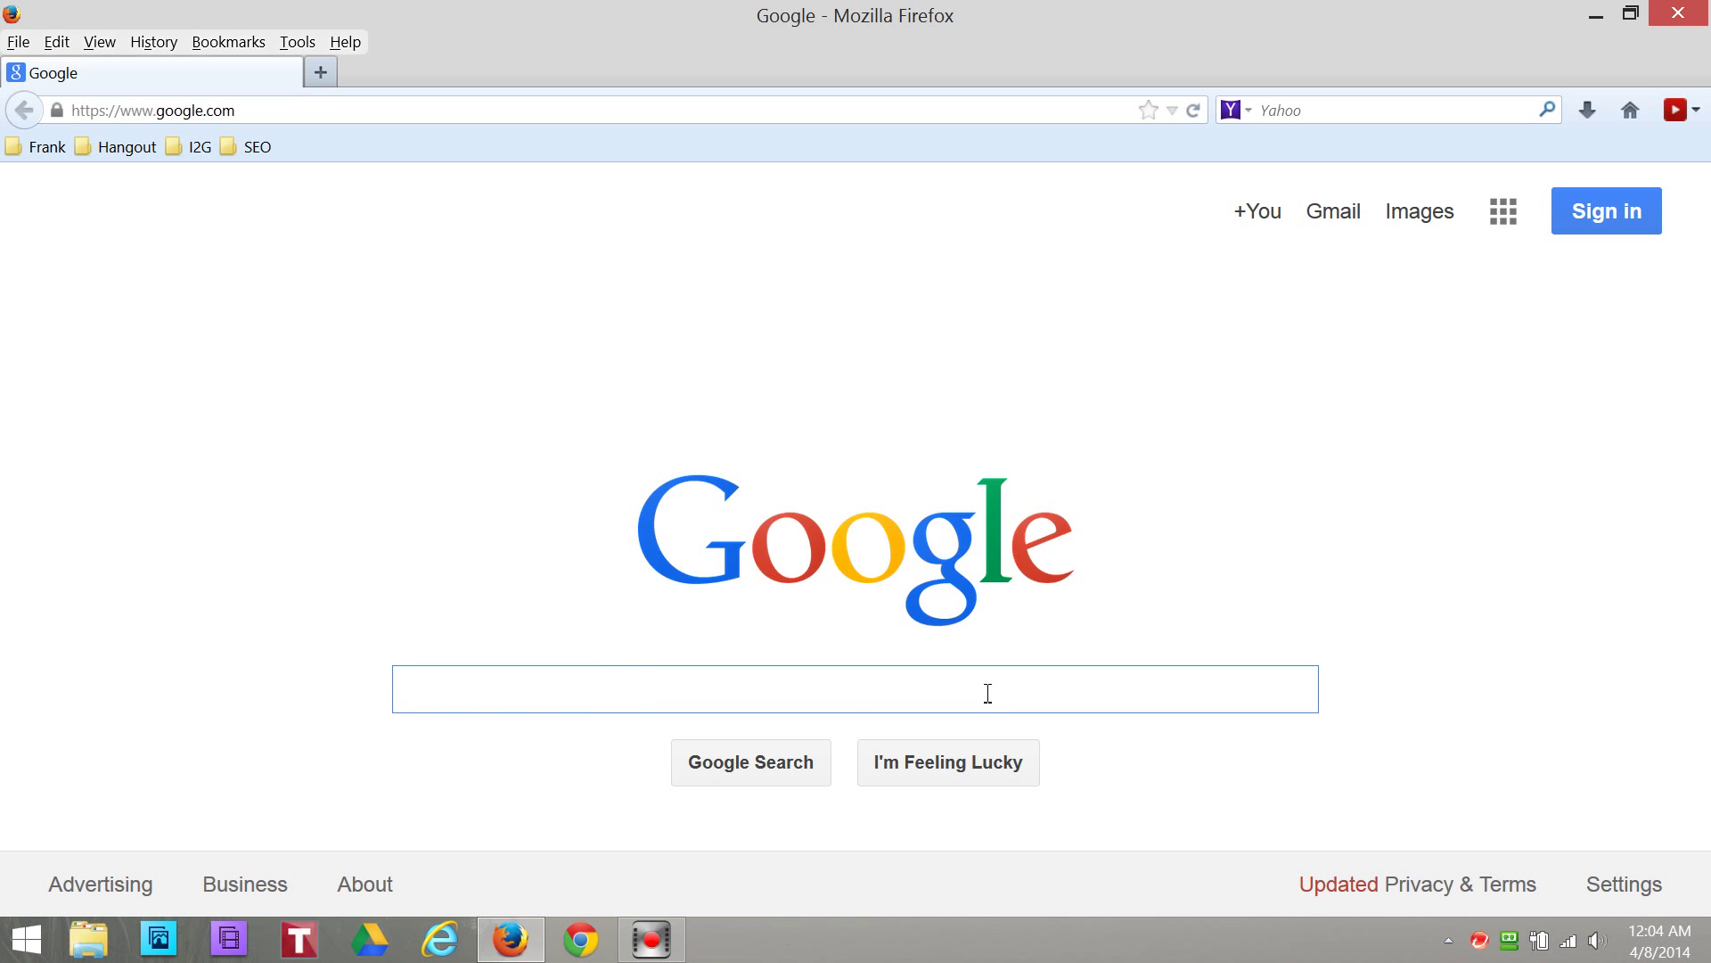
text(firef)
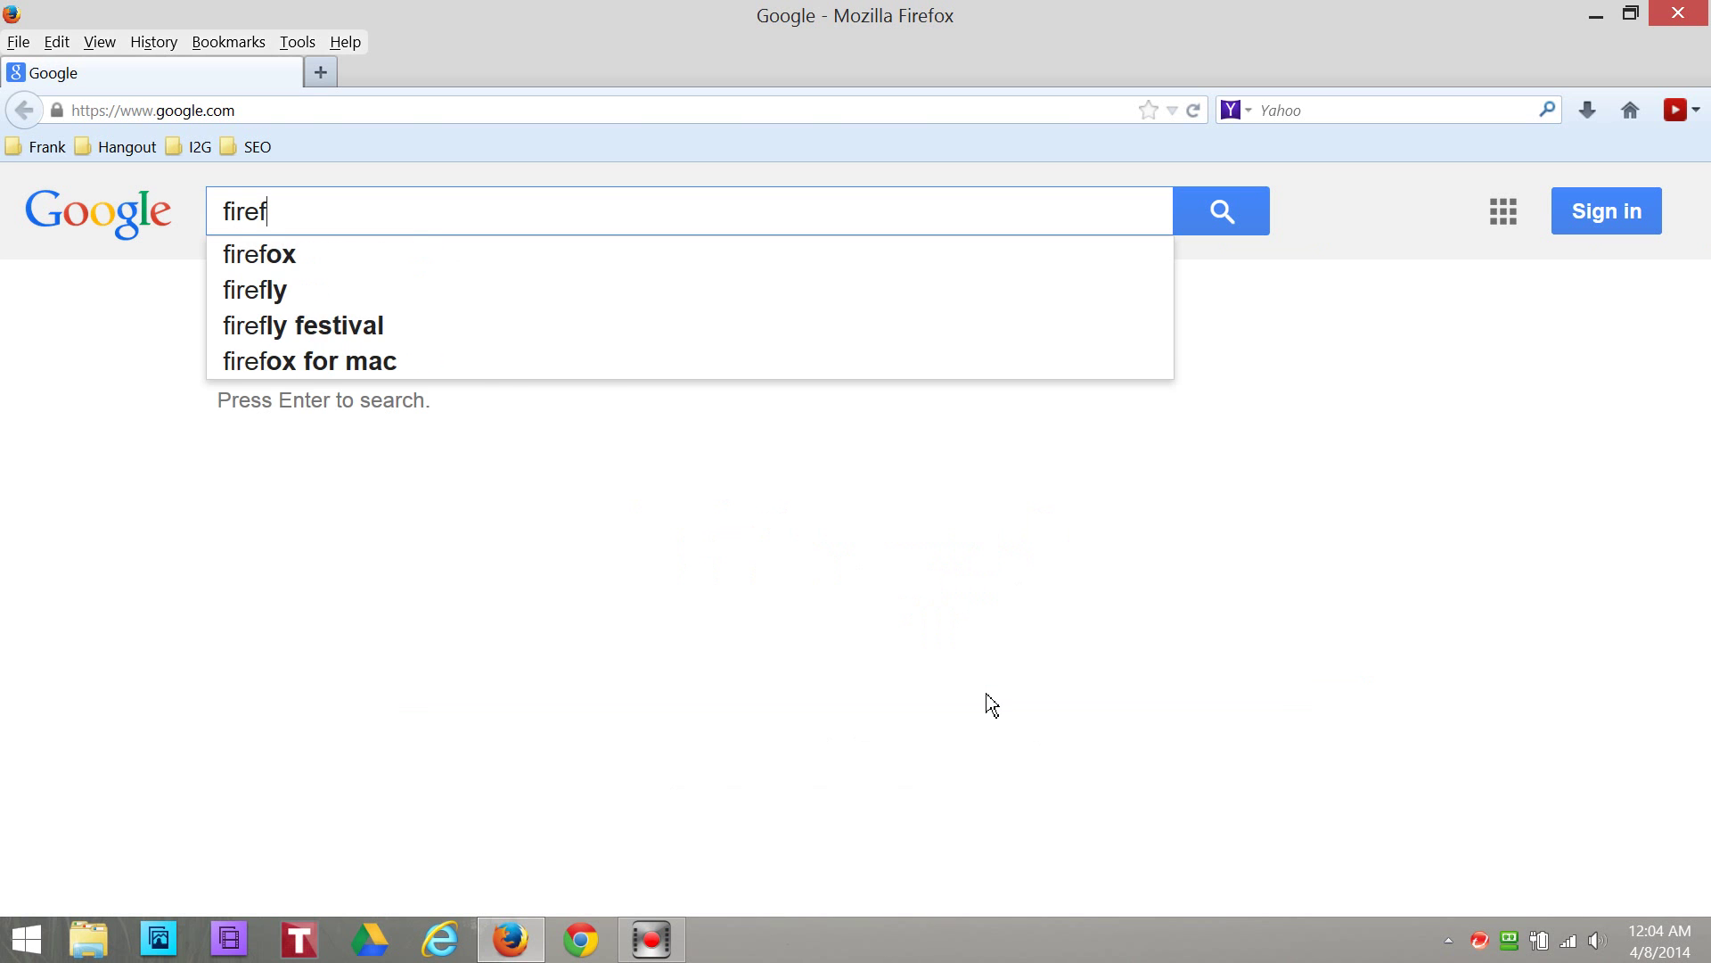
text(ox)
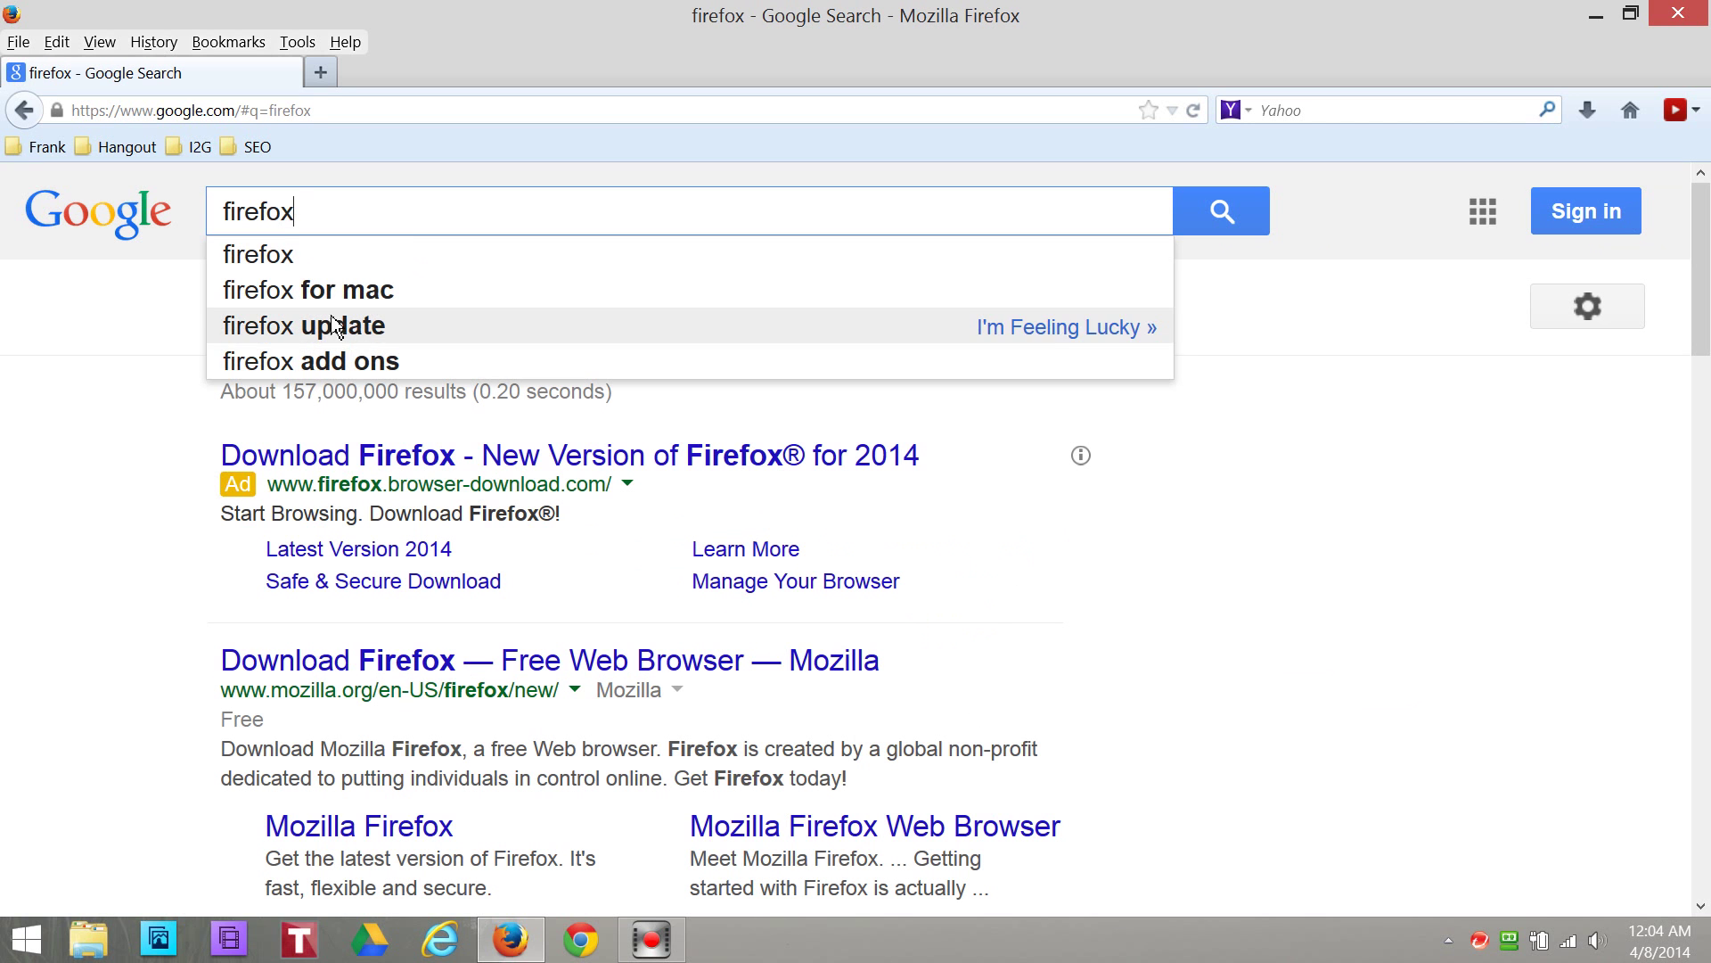
click(298, 254)
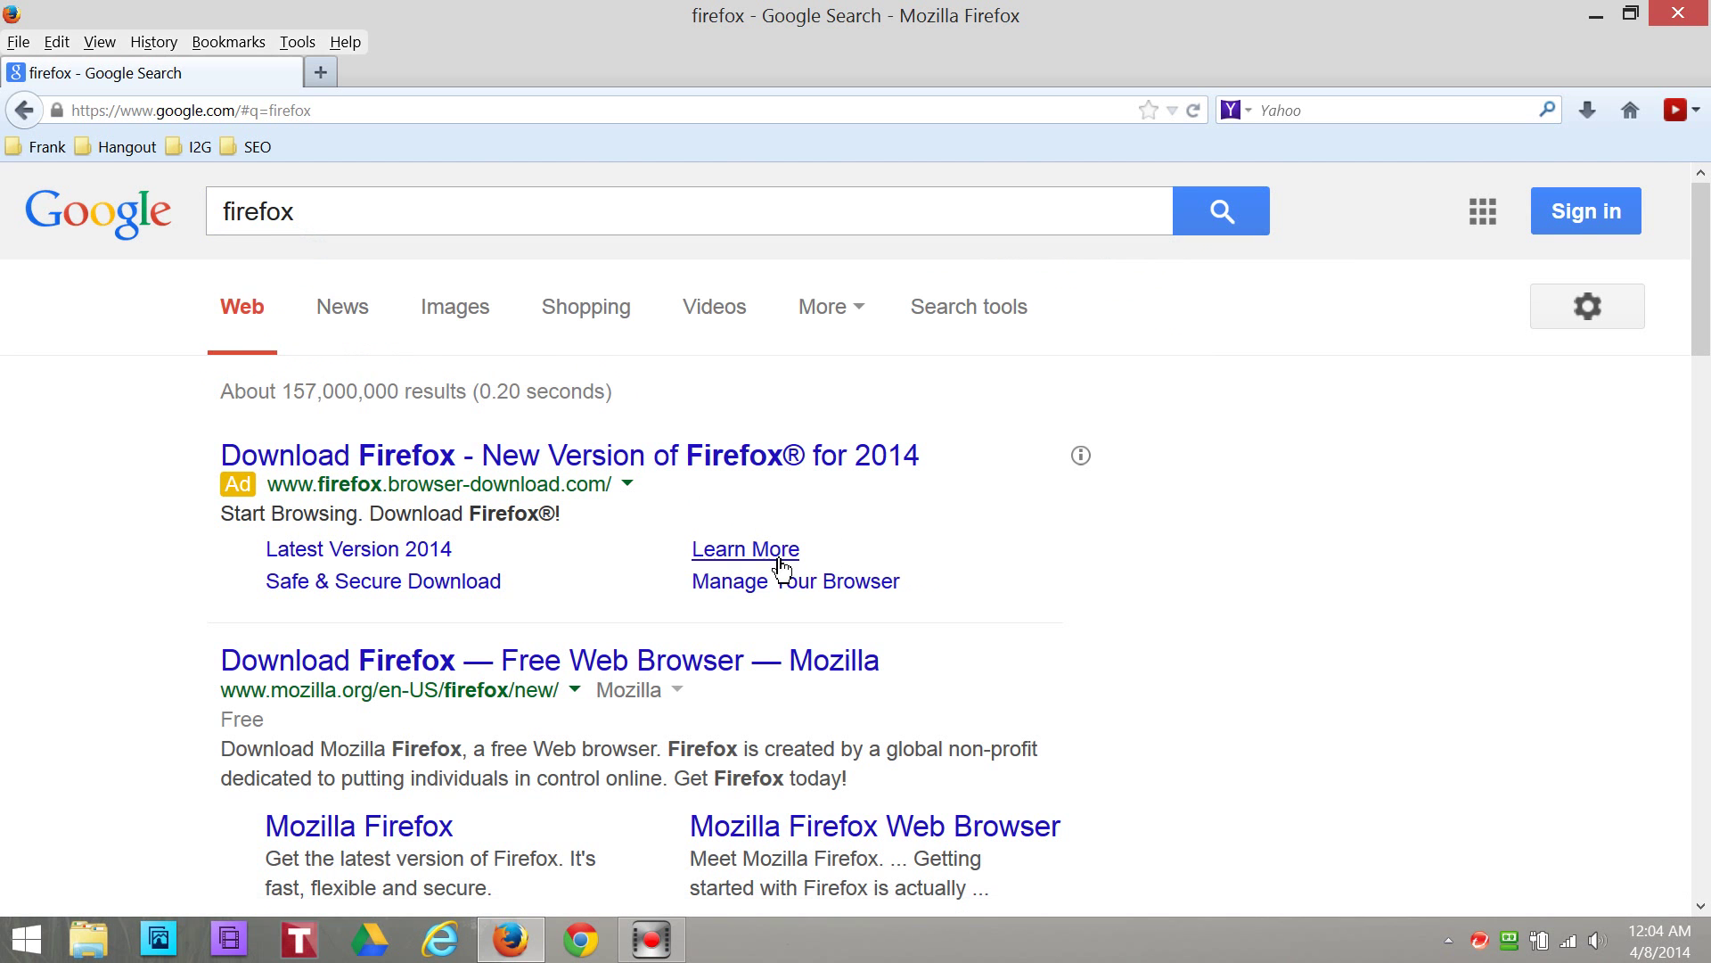
scroll(775, 553, down, 3)
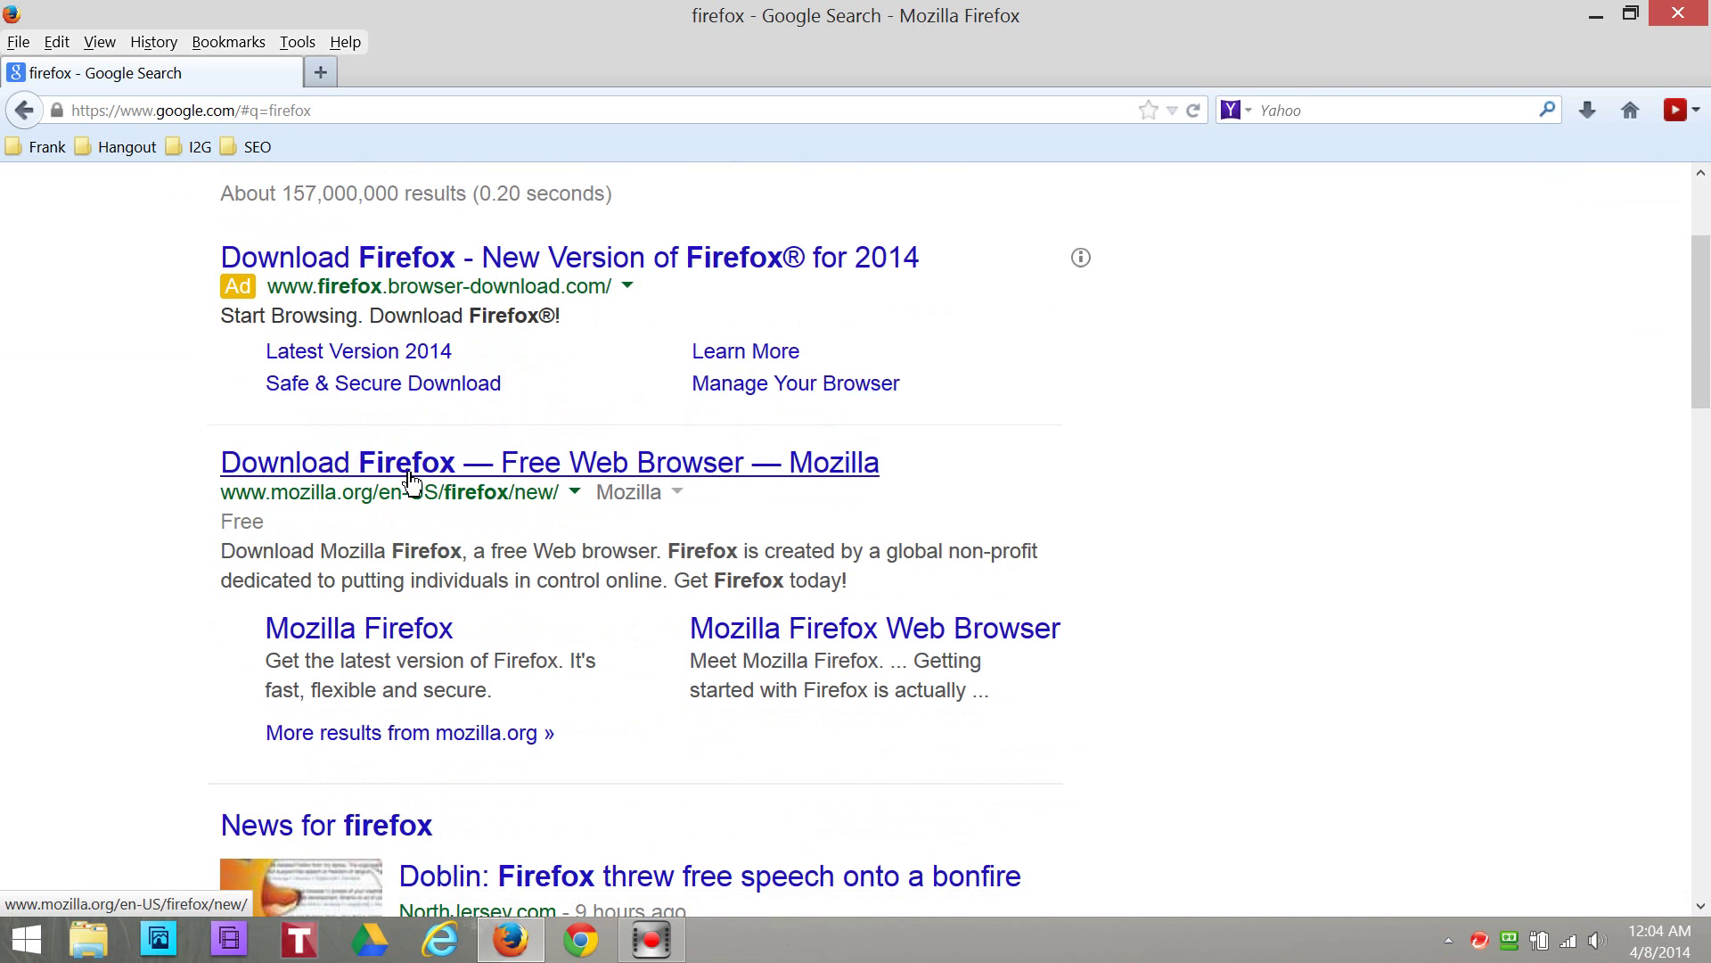
scroll(230, 522, up, 3)
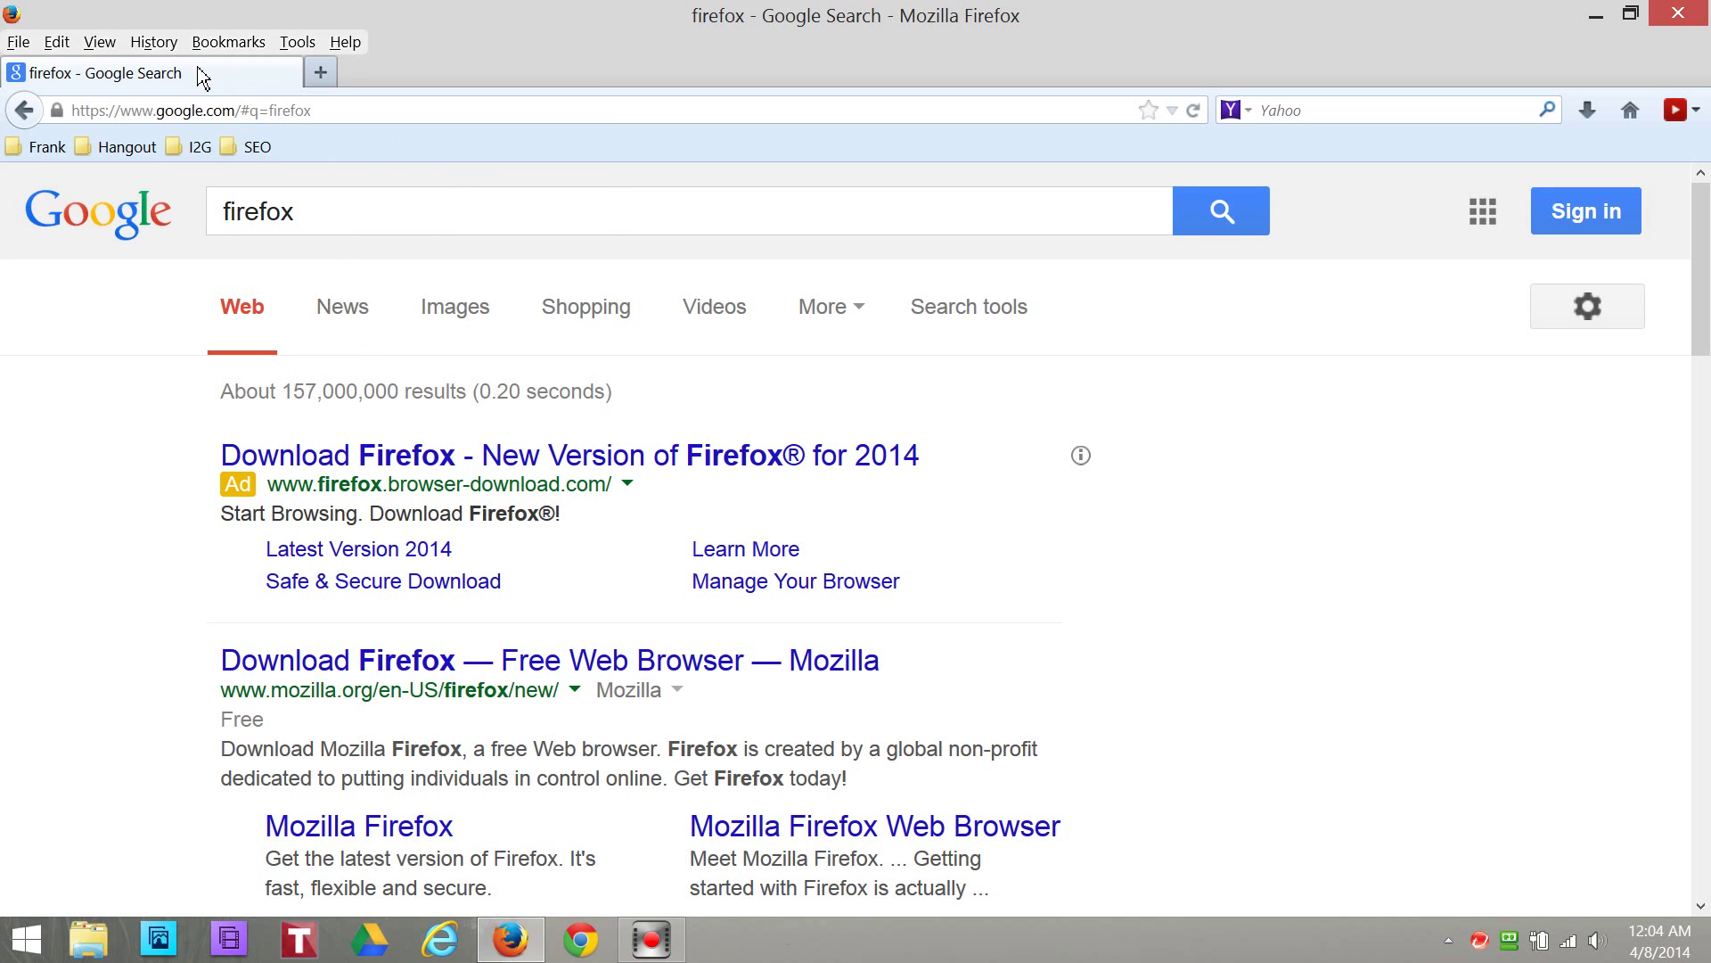
- Clear recent history for Everything, including offline website data and site preferences
click(156, 50)
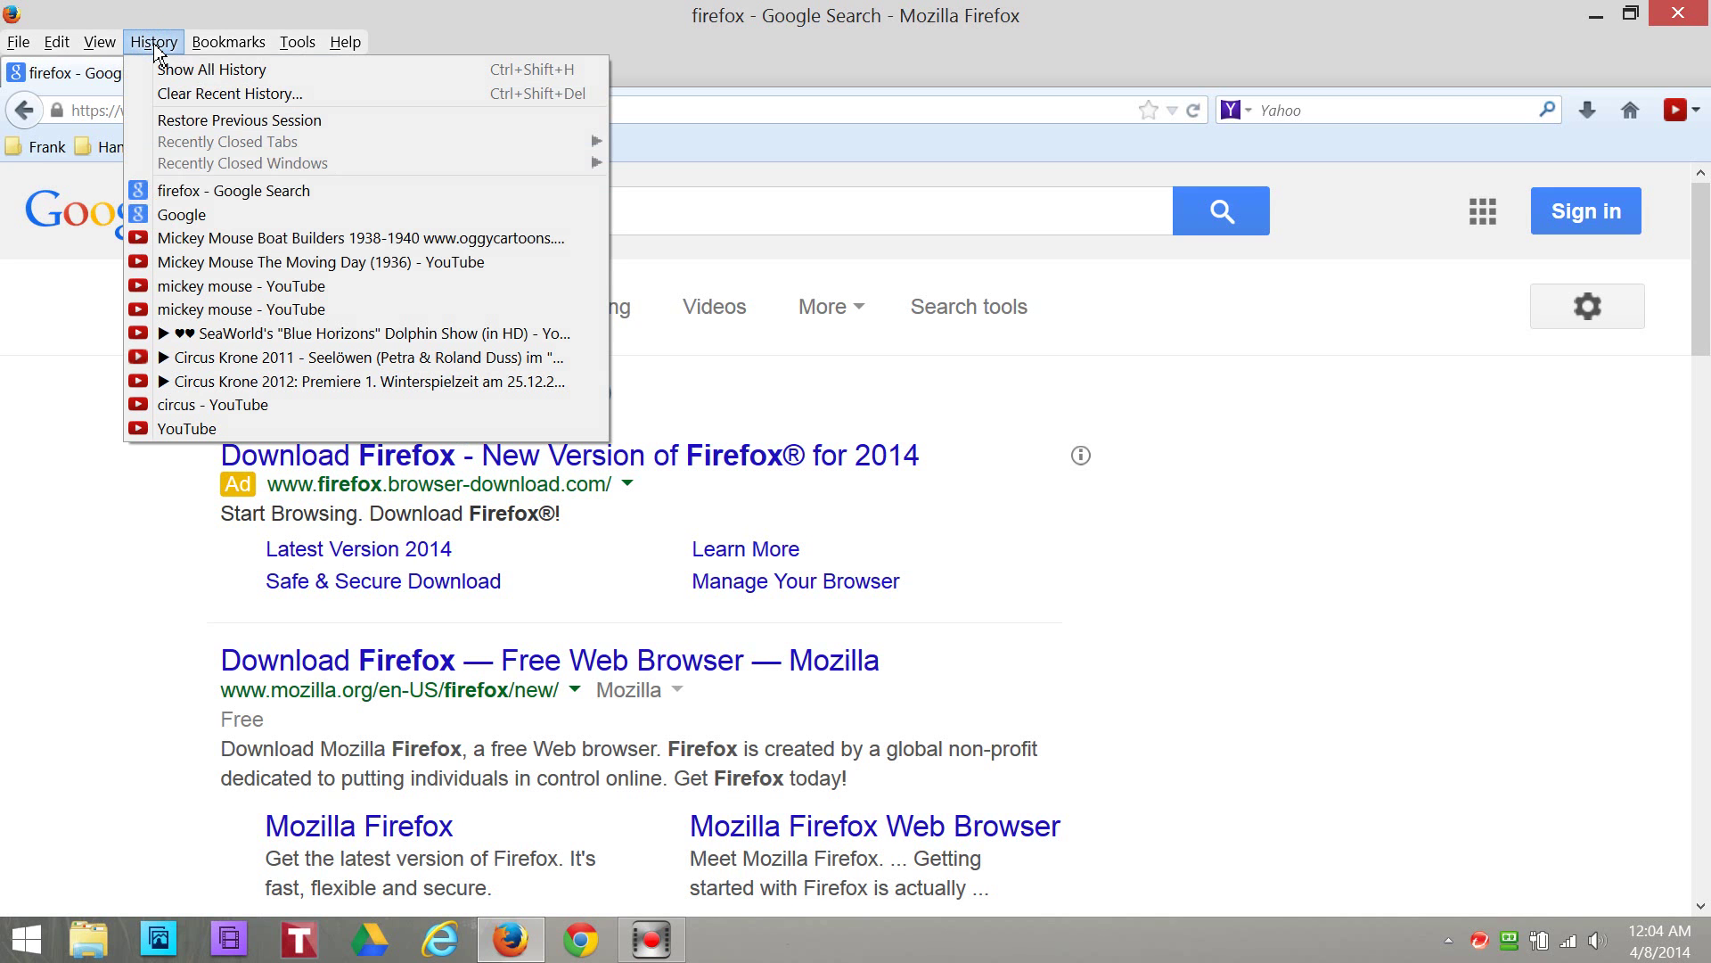
click(168, 97)
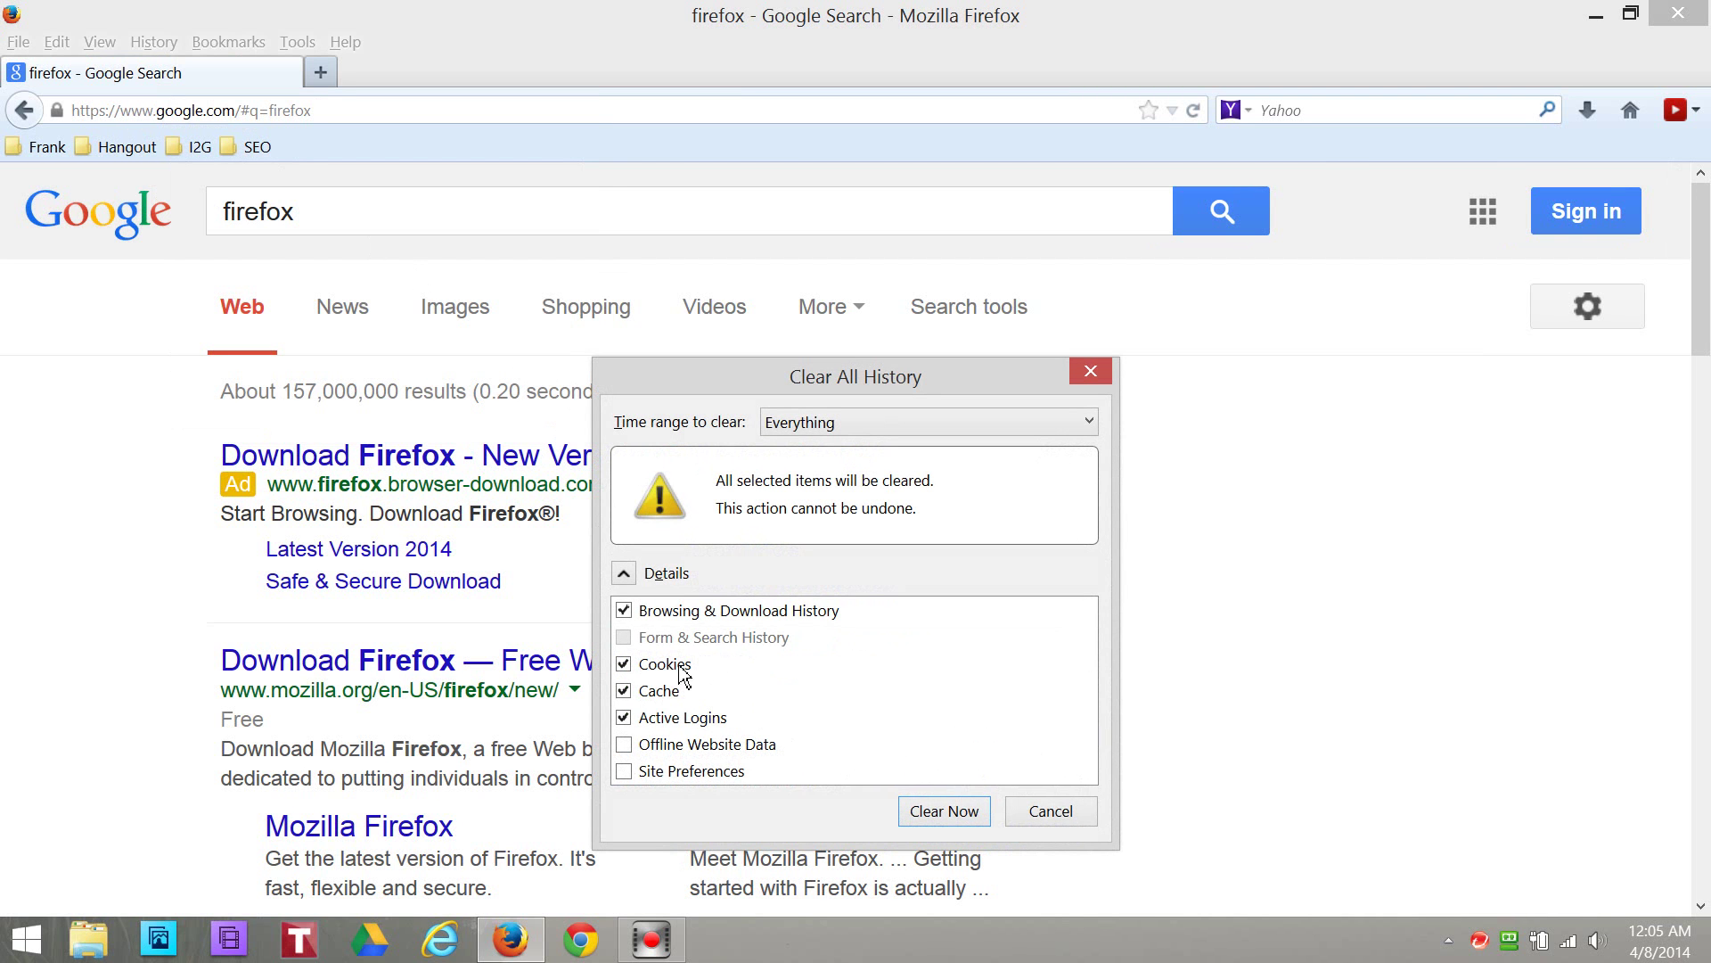
click(624, 745)
click(624, 771)
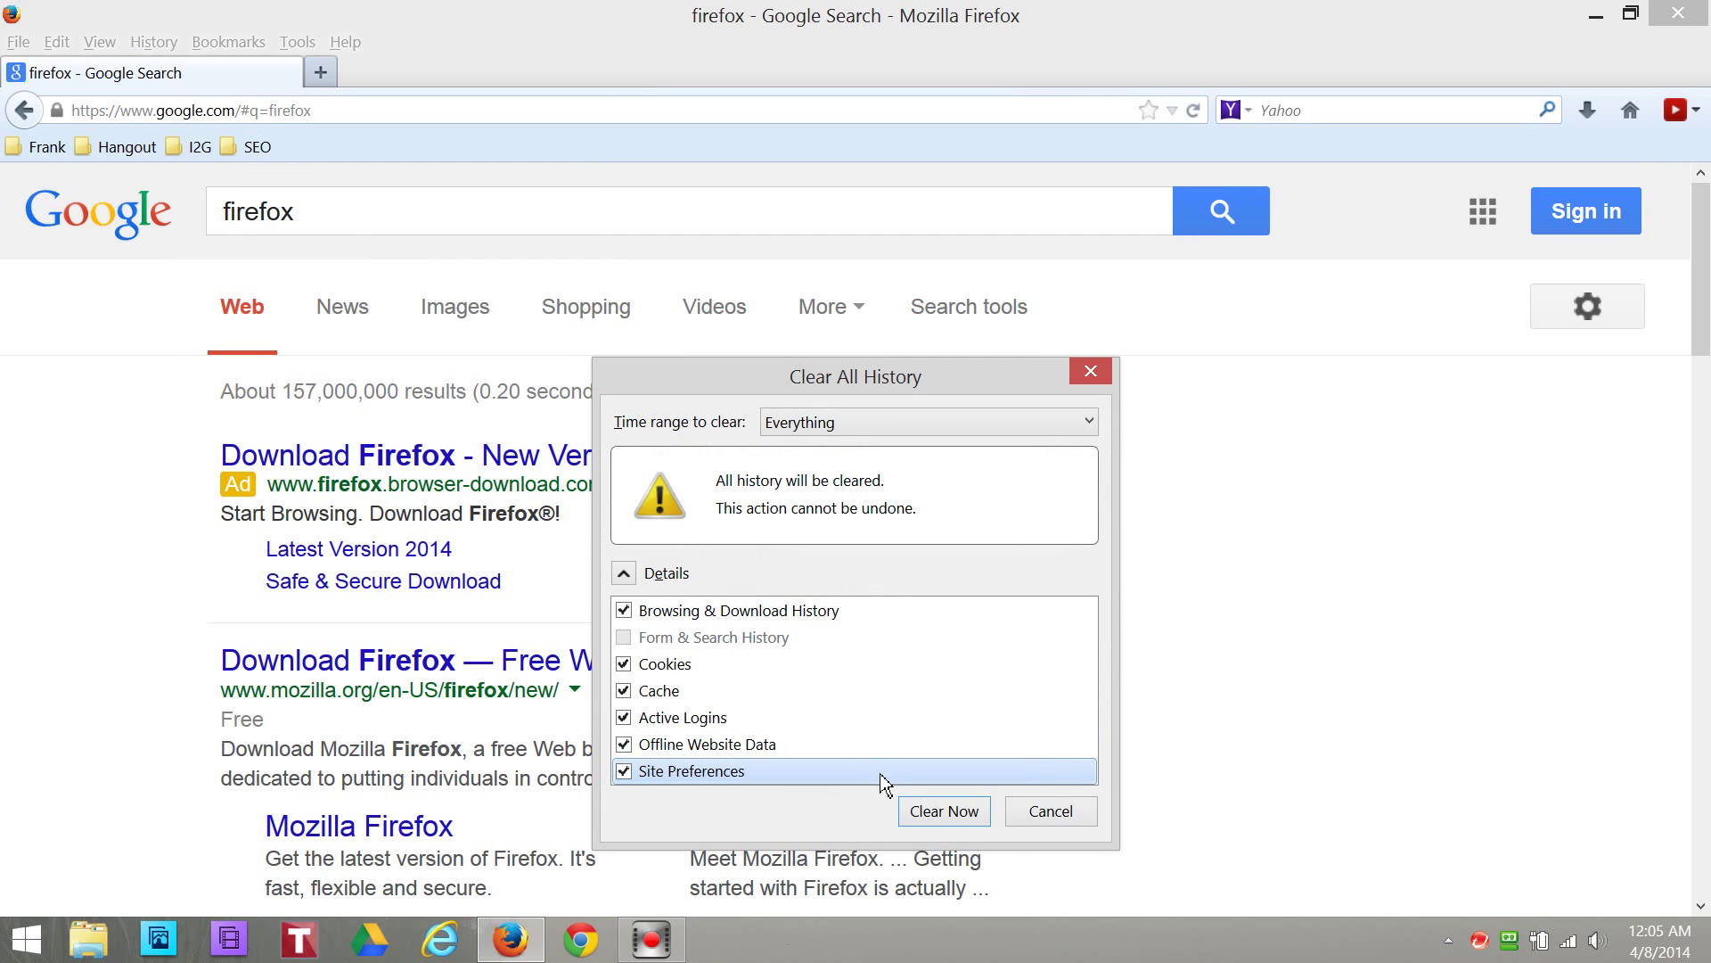
click(944, 813)
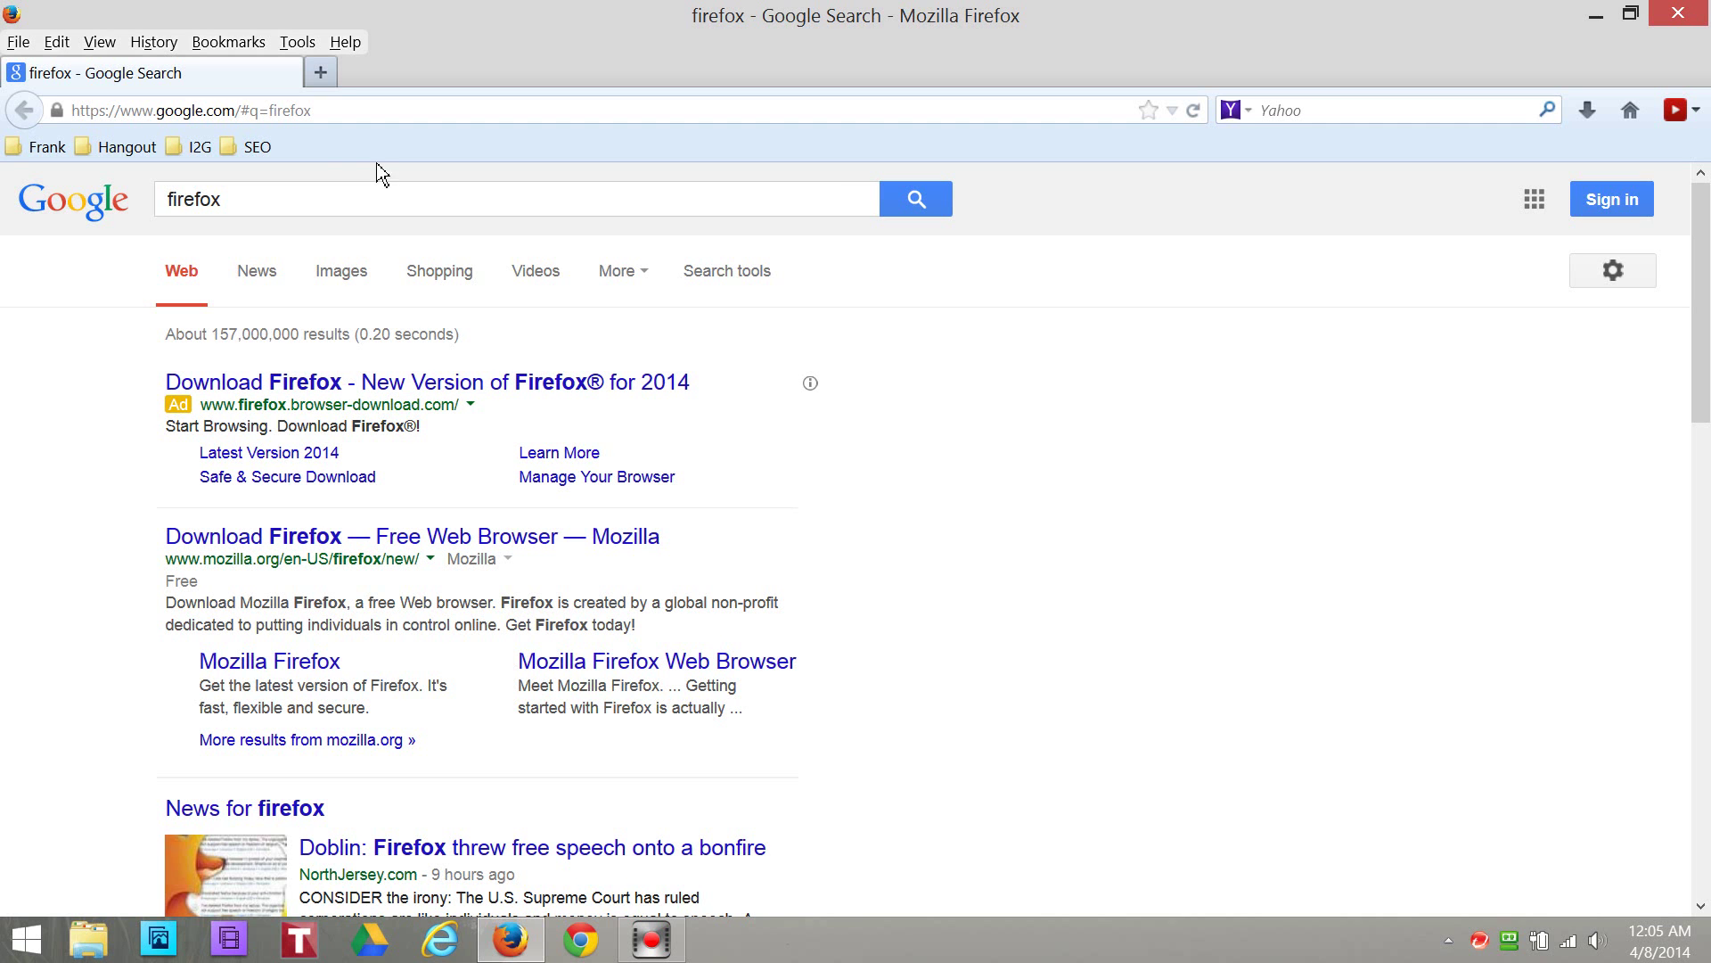
- Remove all LSOs in BetterPrivacy, then reopen it to confirm the list is empty
click(297, 44)
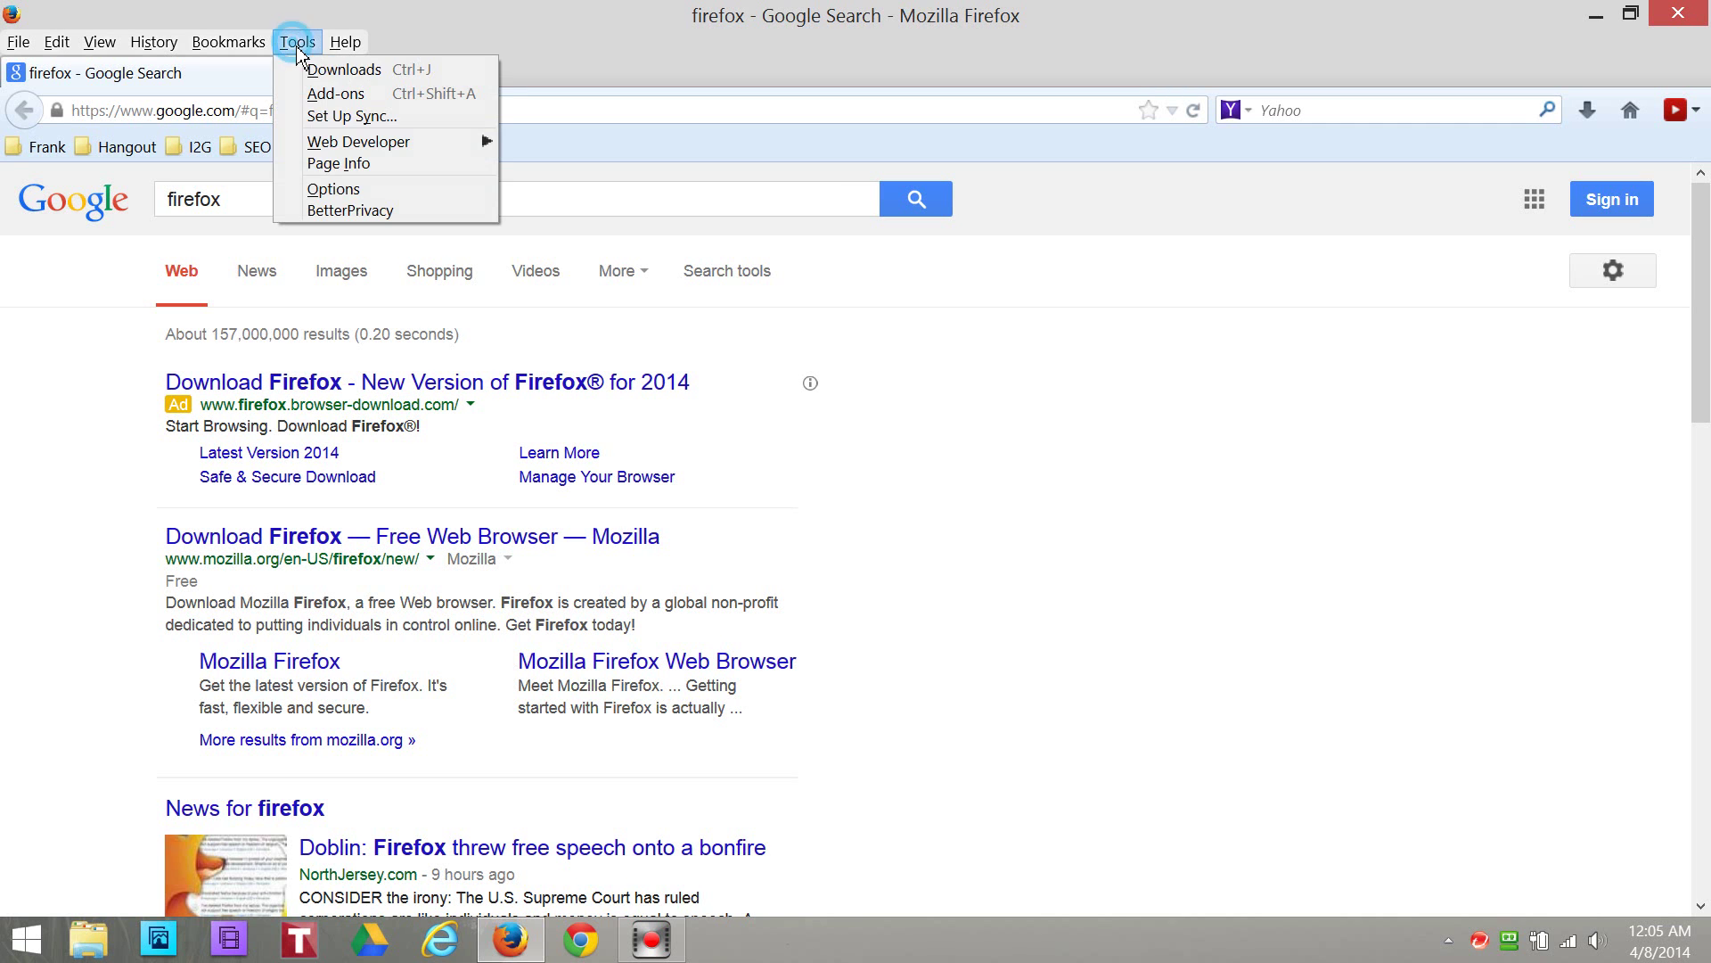
click(350, 212)
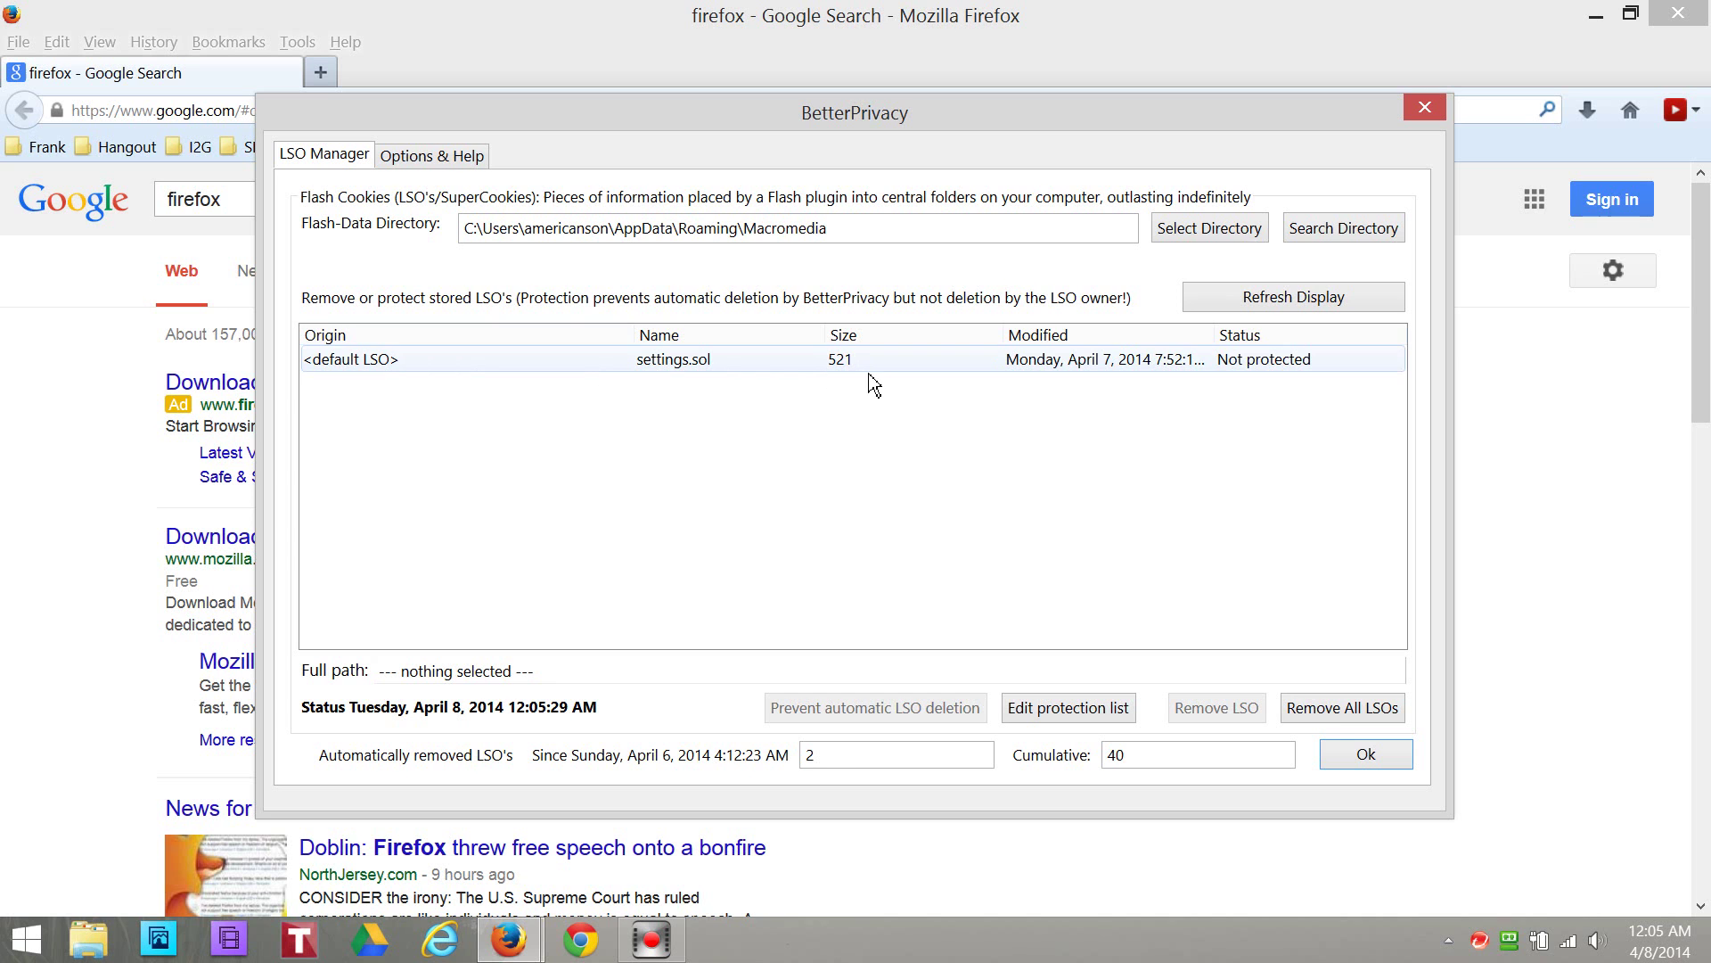
click(1346, 712)
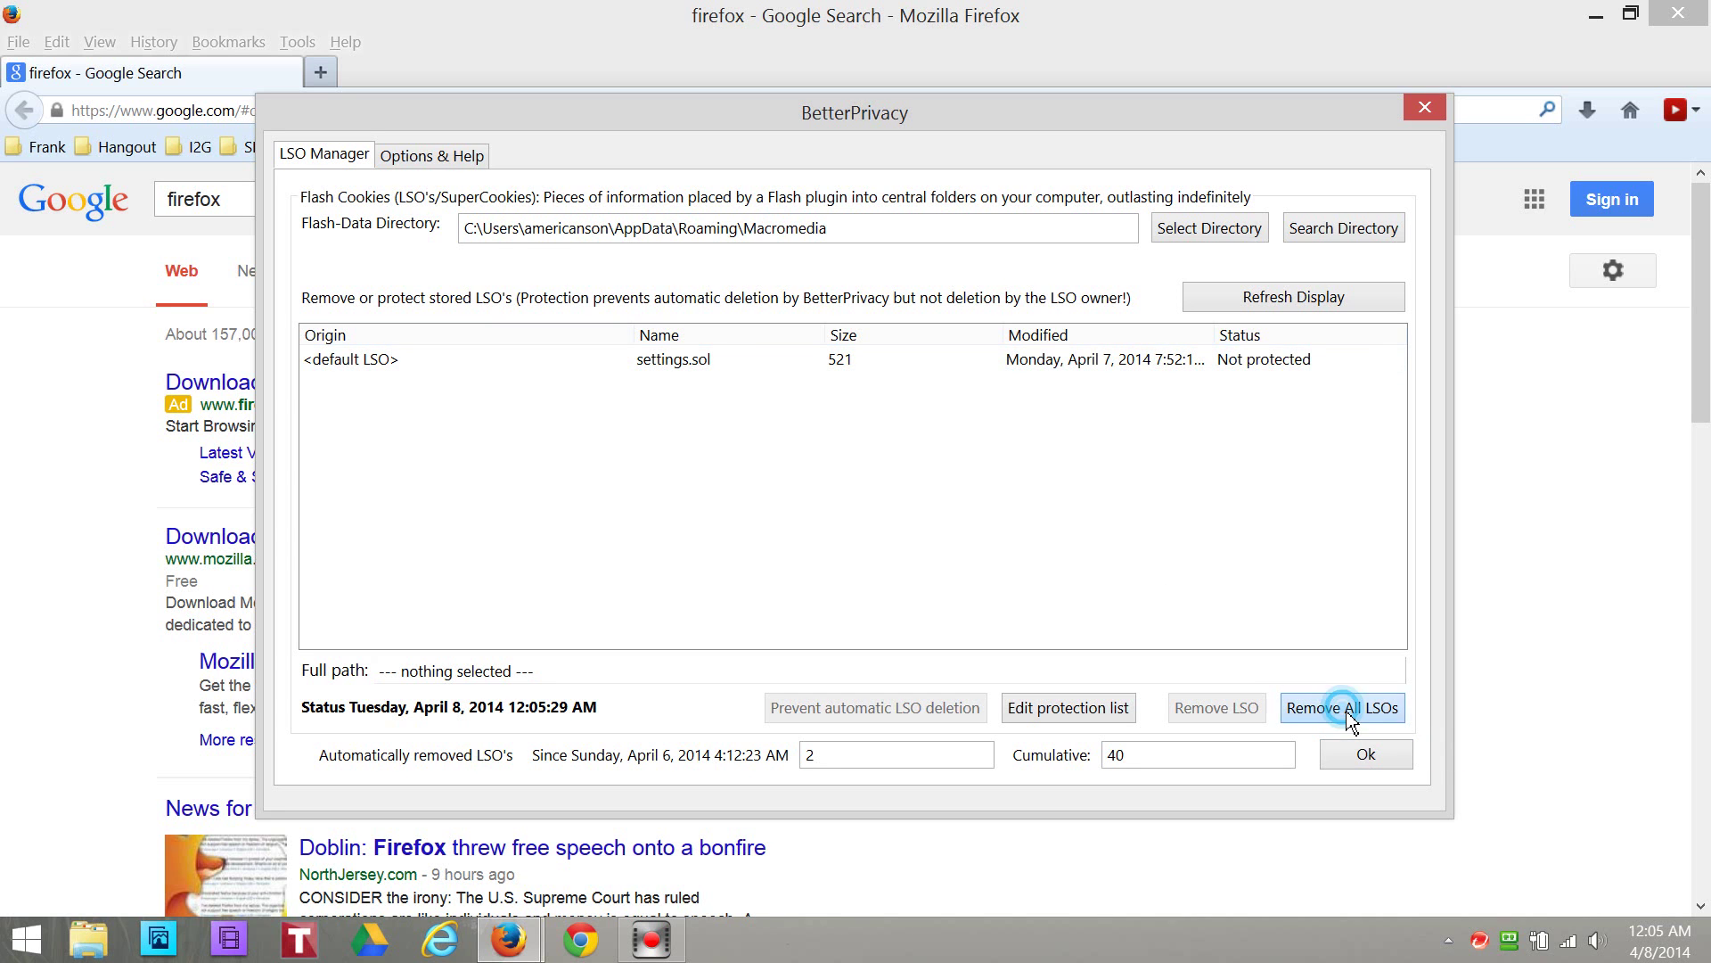
click(1367, 755)
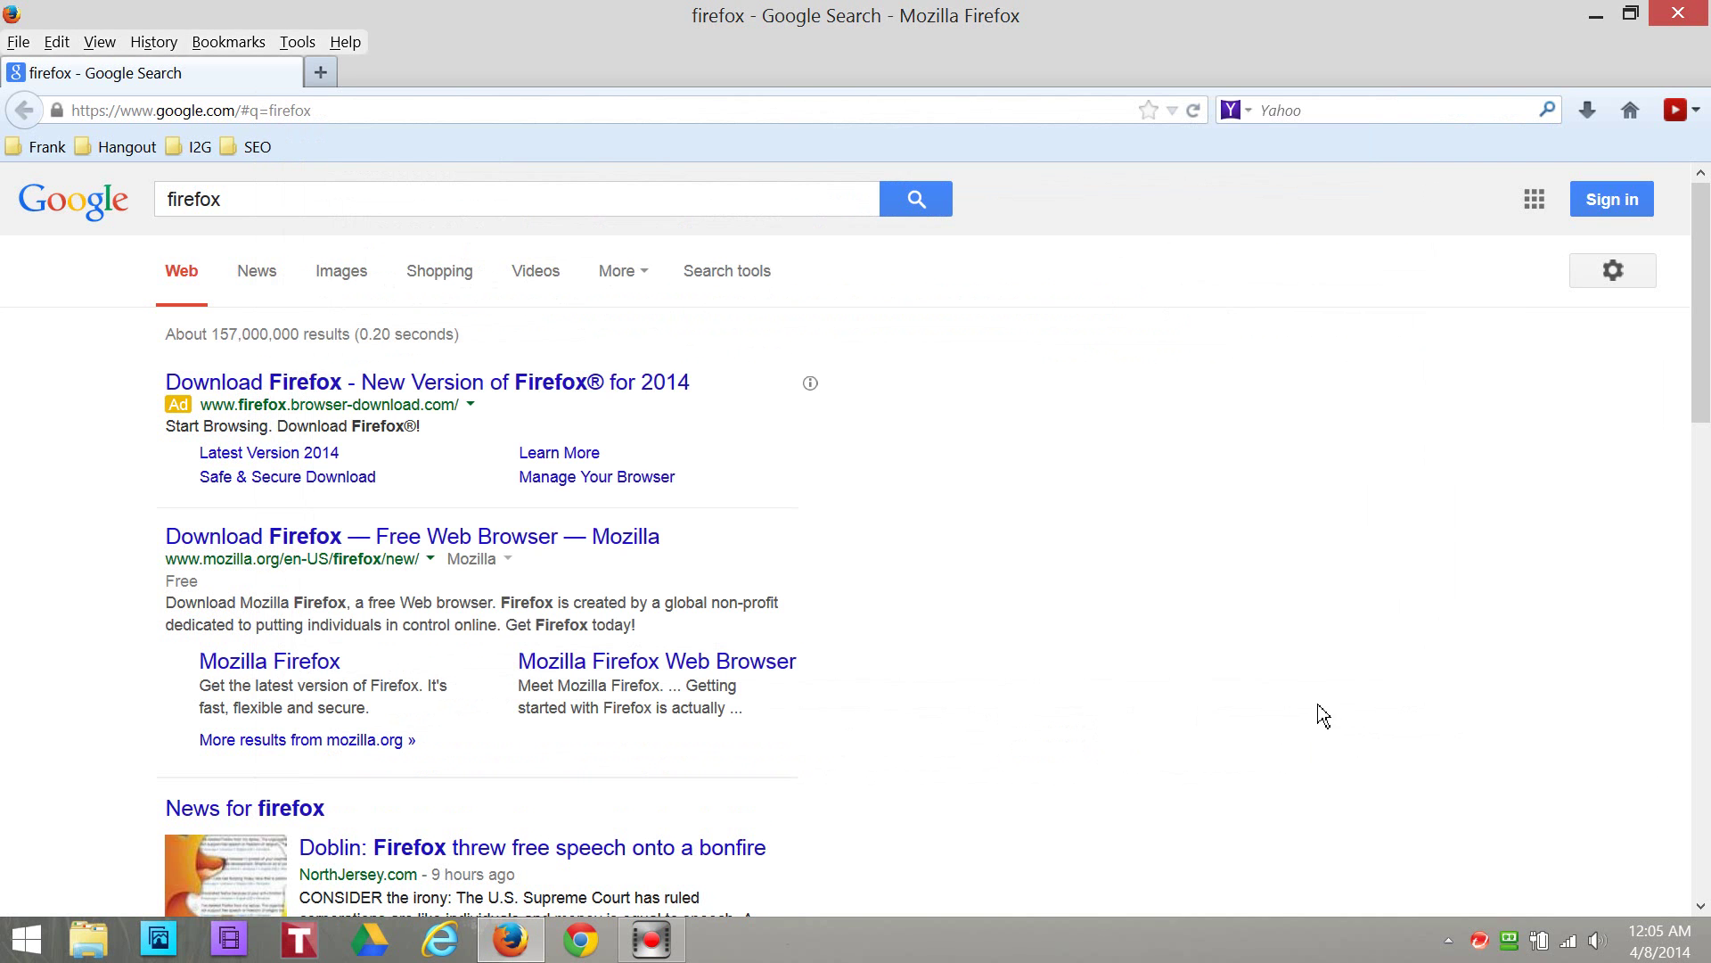
click(297, 41)
click(341, 211)
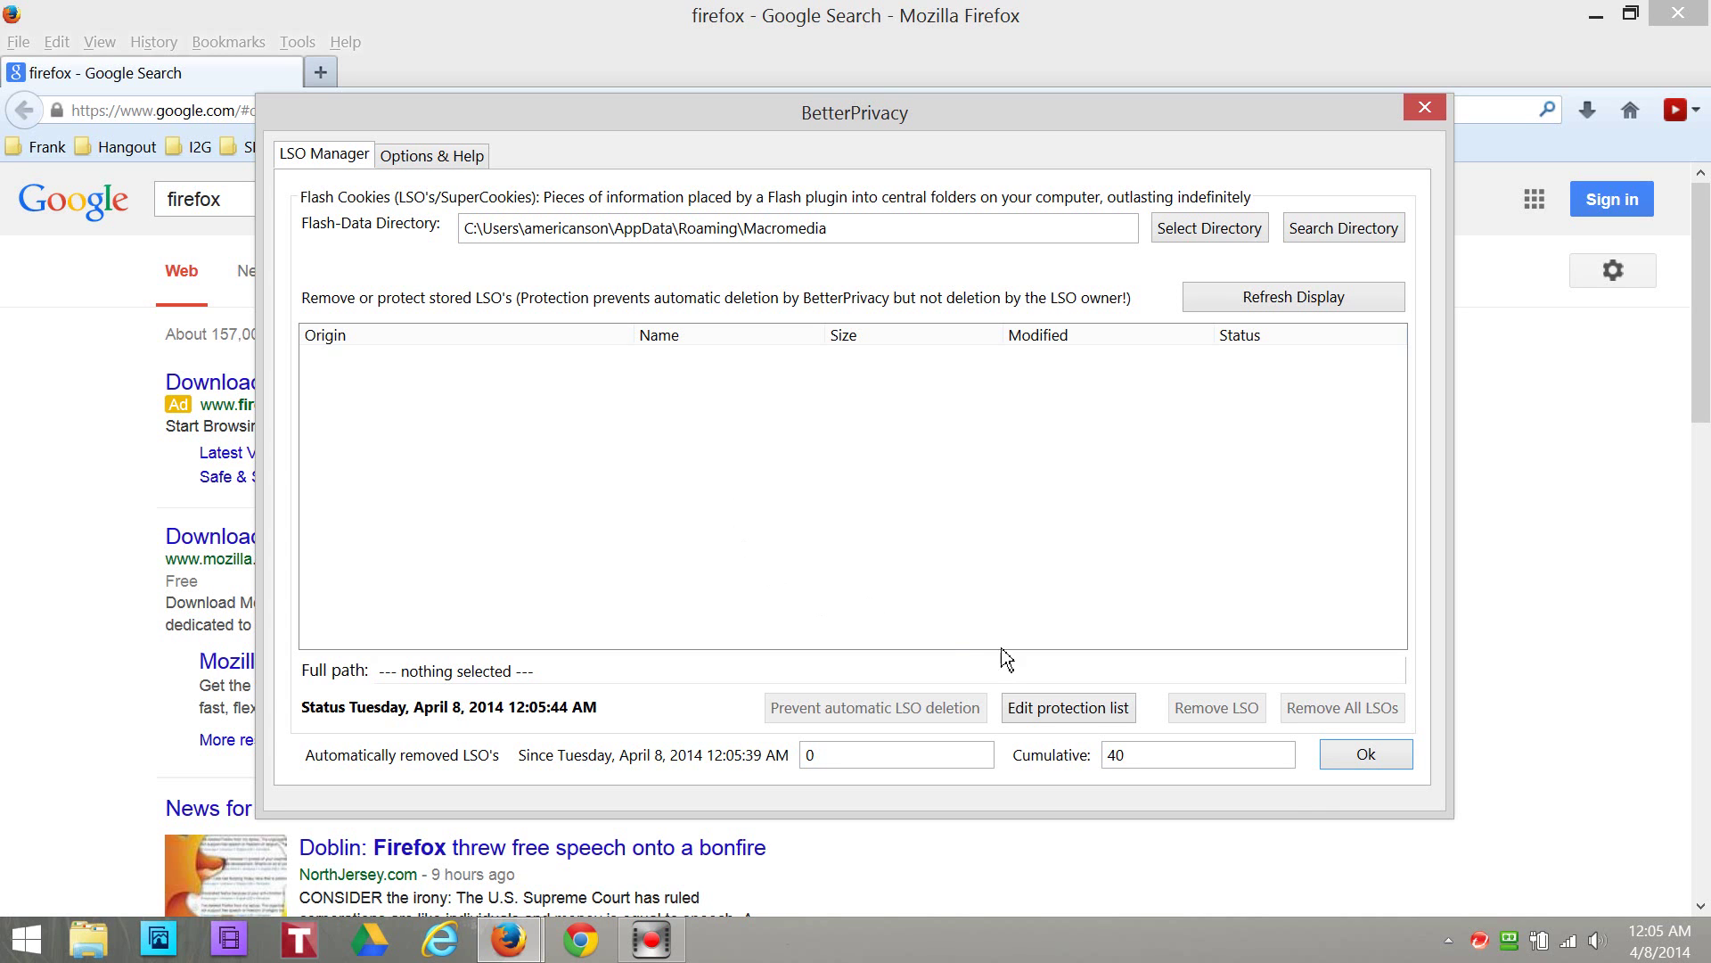
- Close BetterPrivacy and replace the Google query with 'better privacy'
click(1346, 765)
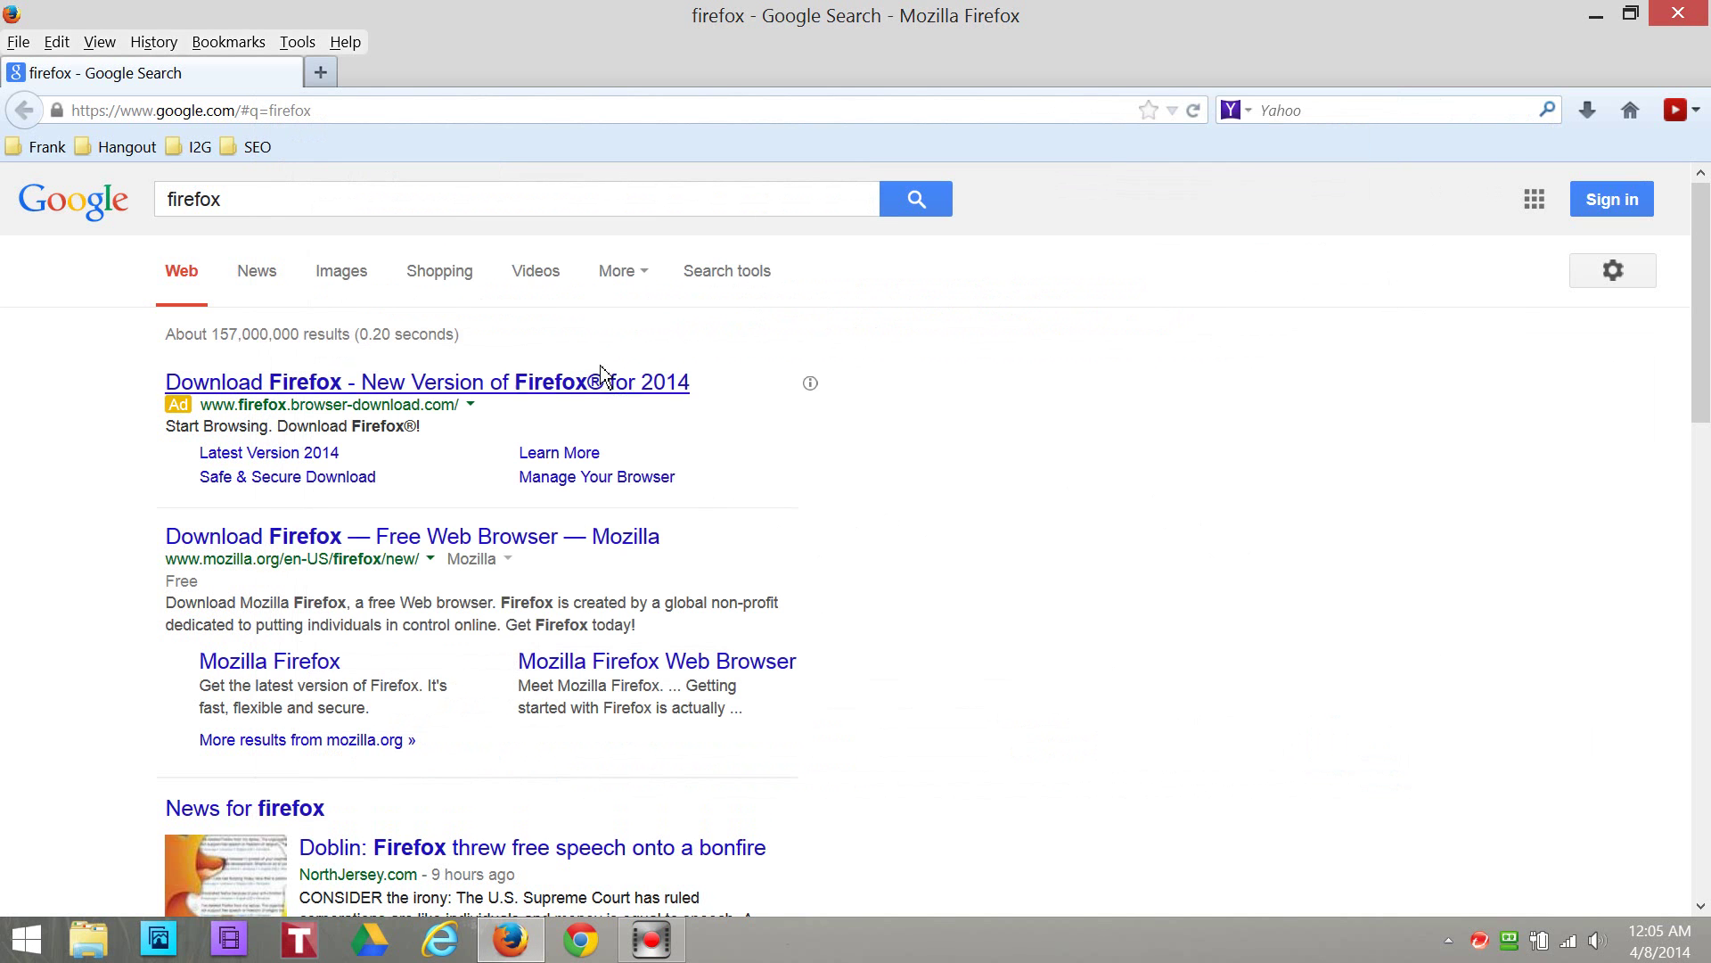
click(585, 203)
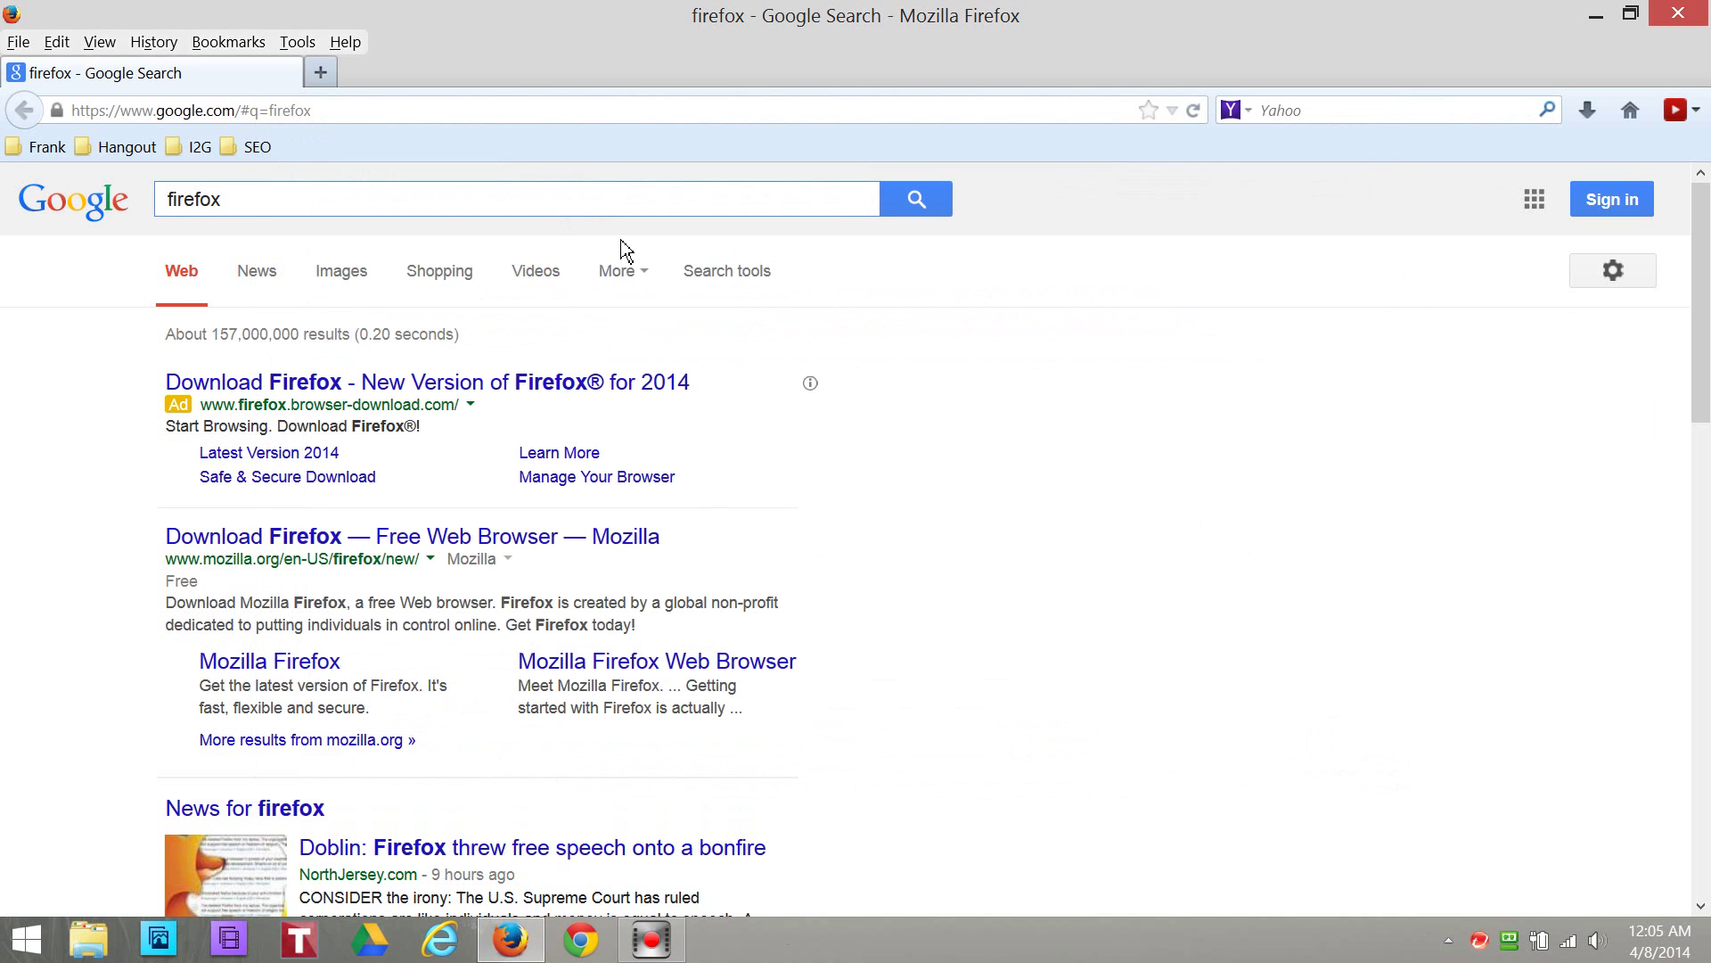
key(BackSpace)
key(BackSpace)
key(BackSpace)
key(BackSpace)
key(BackSpace)
key(BackSpace)
key(BackSpace)
text(b)
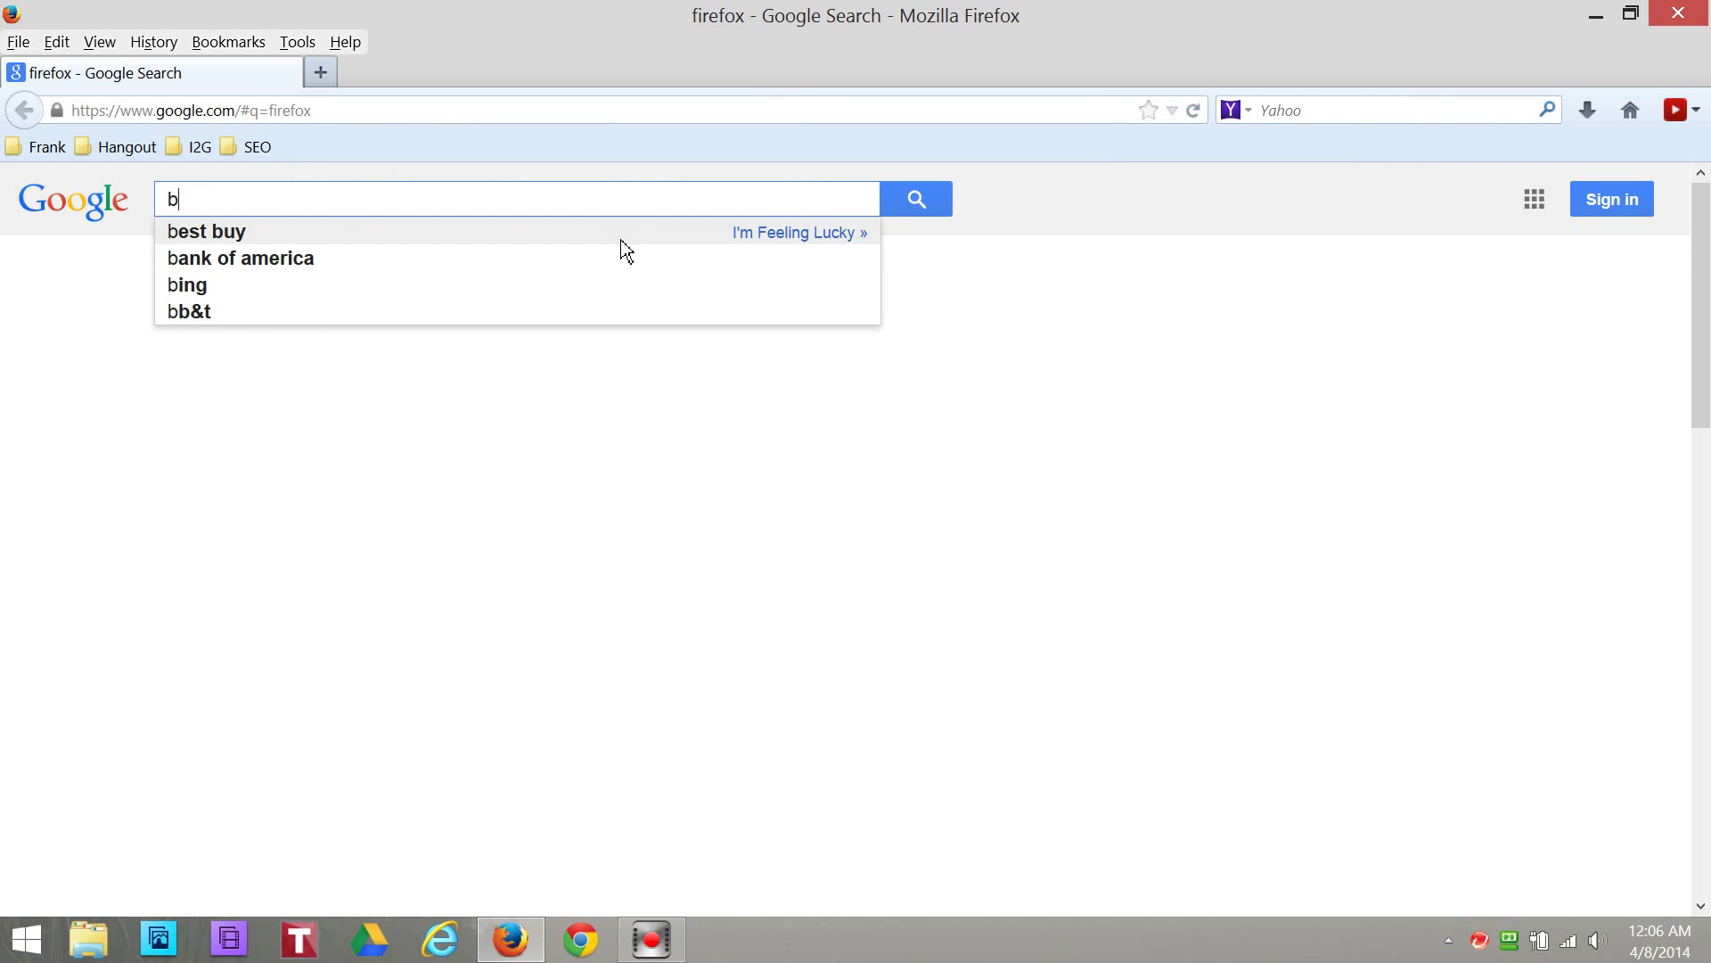
text(etter )
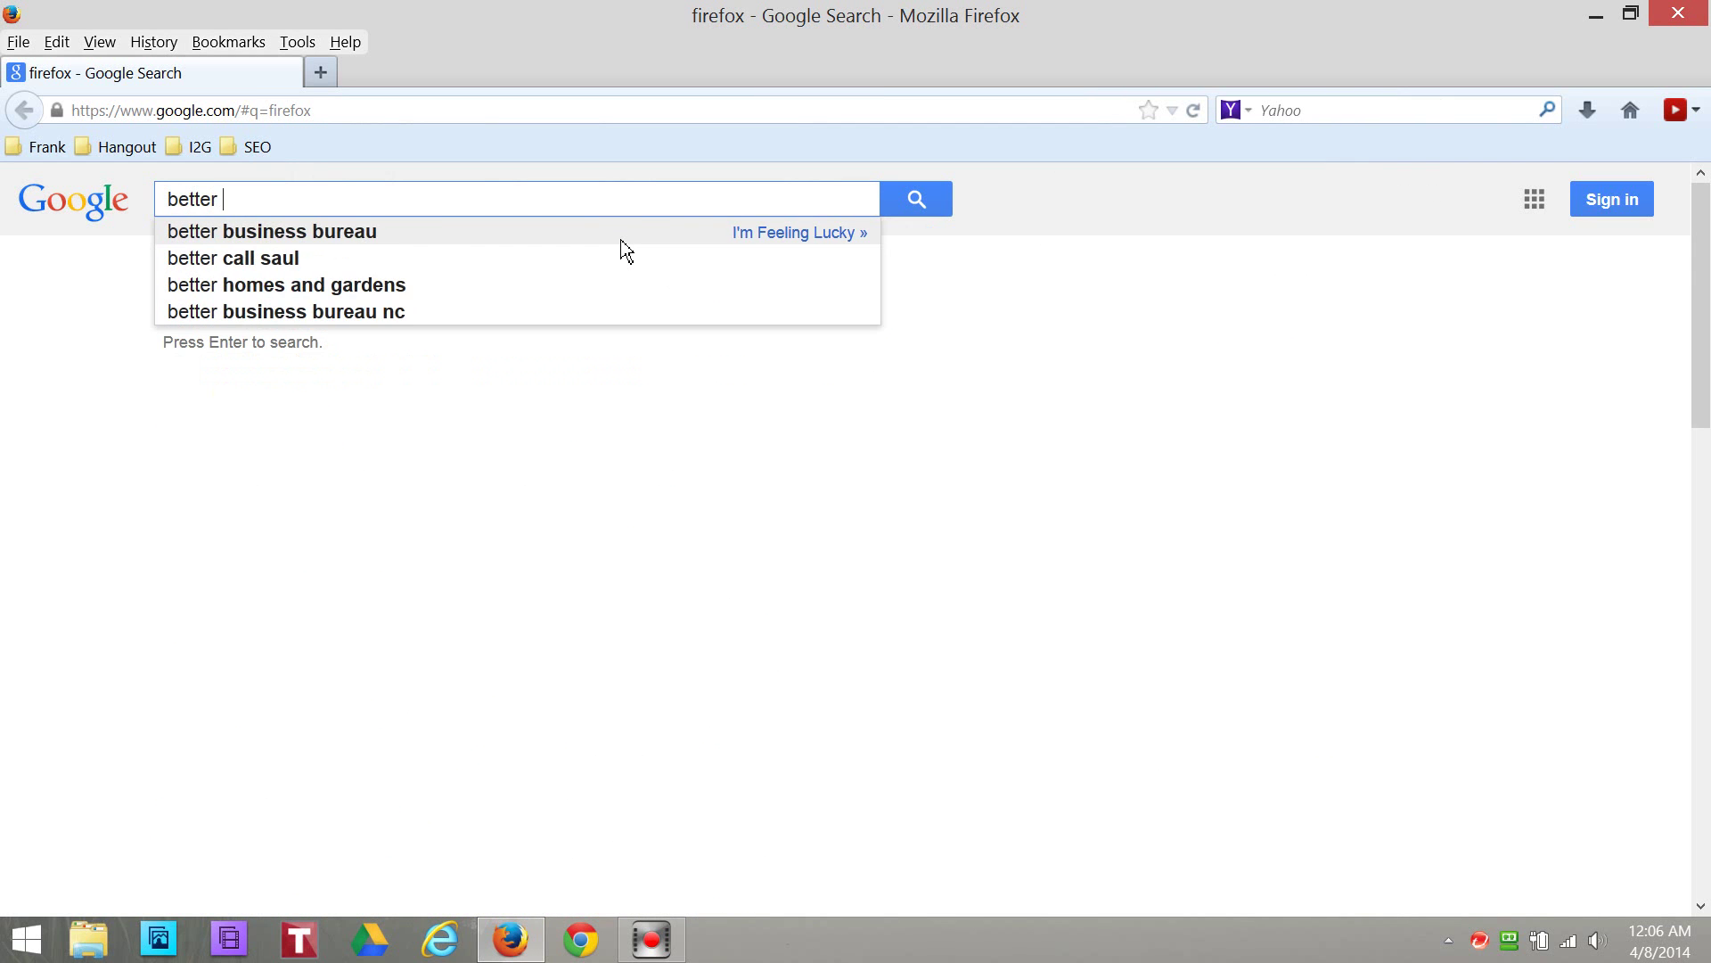
text(priva)
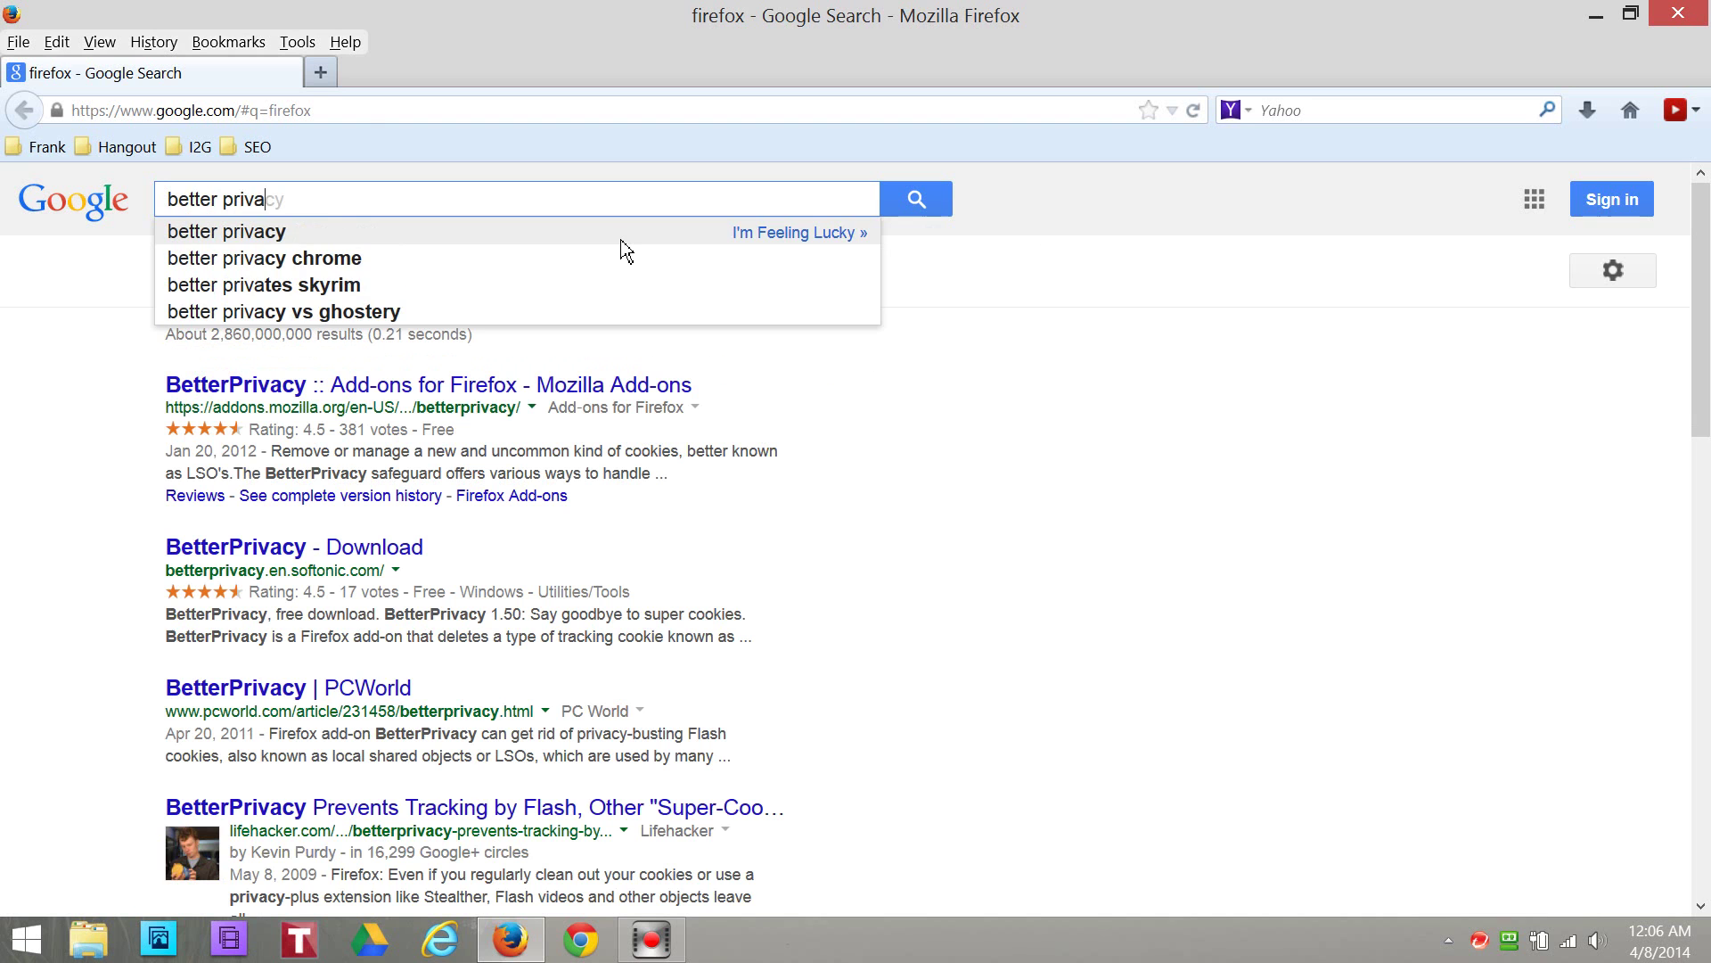
text(cy)
click(621, 239)
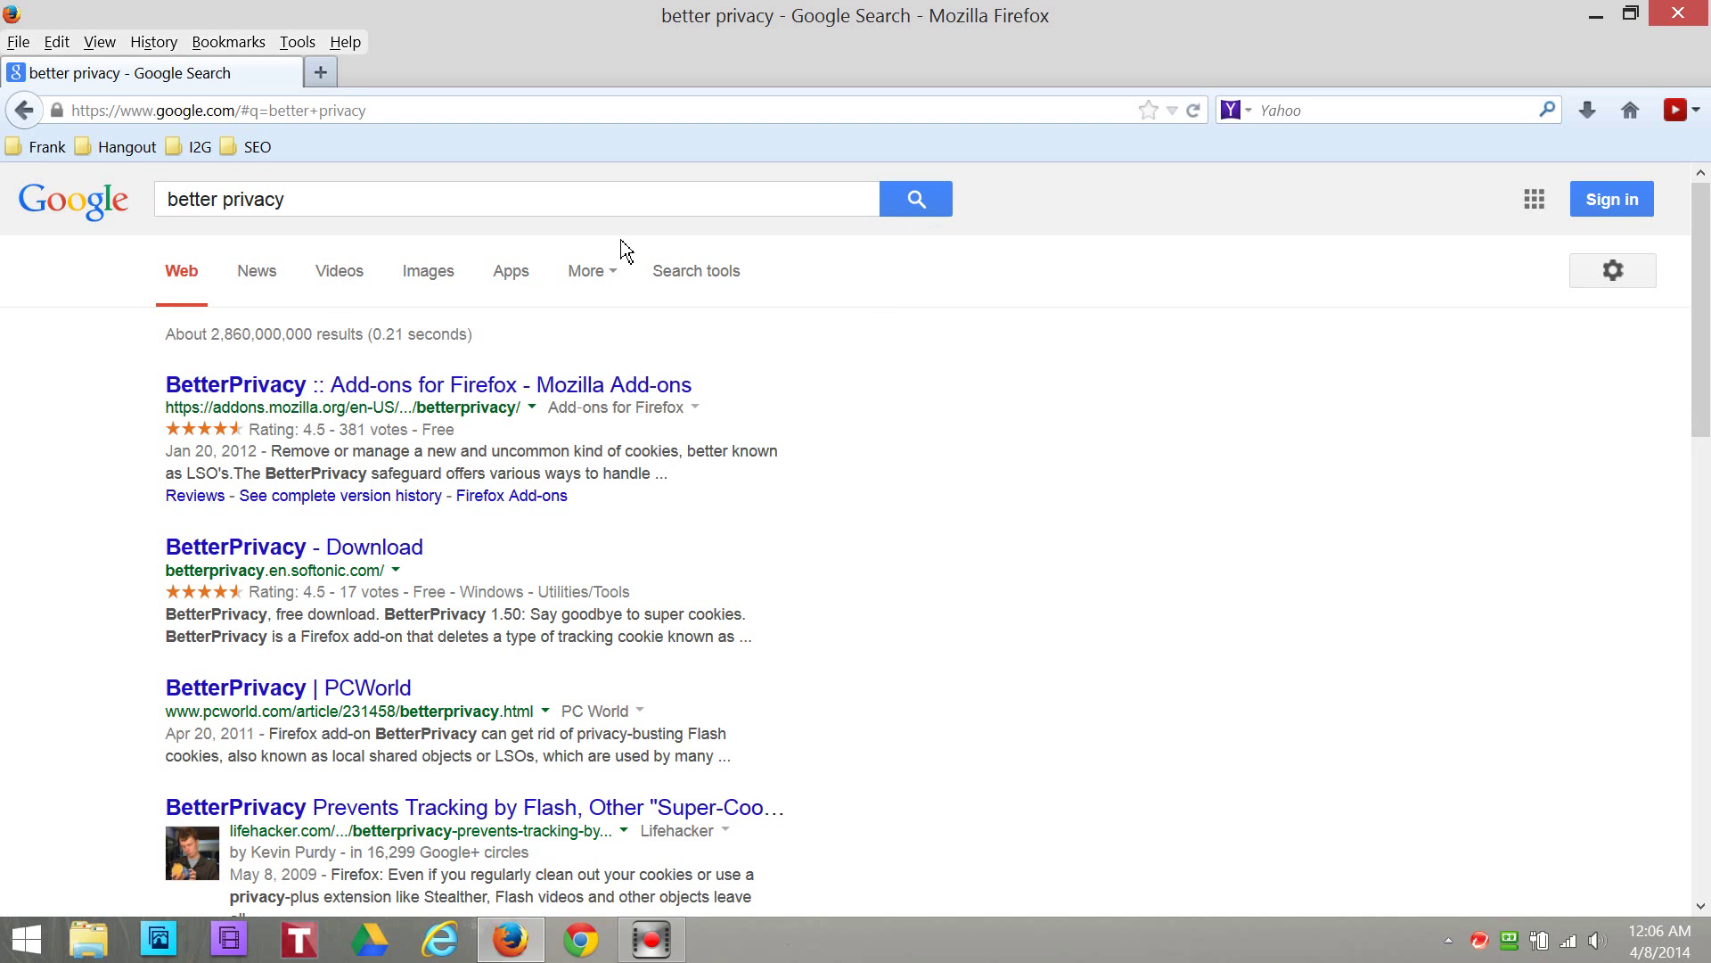
- Open the BetterPrivacy :: Add-ons for Firefox result and choose Add to Firefox
click(357, 386)
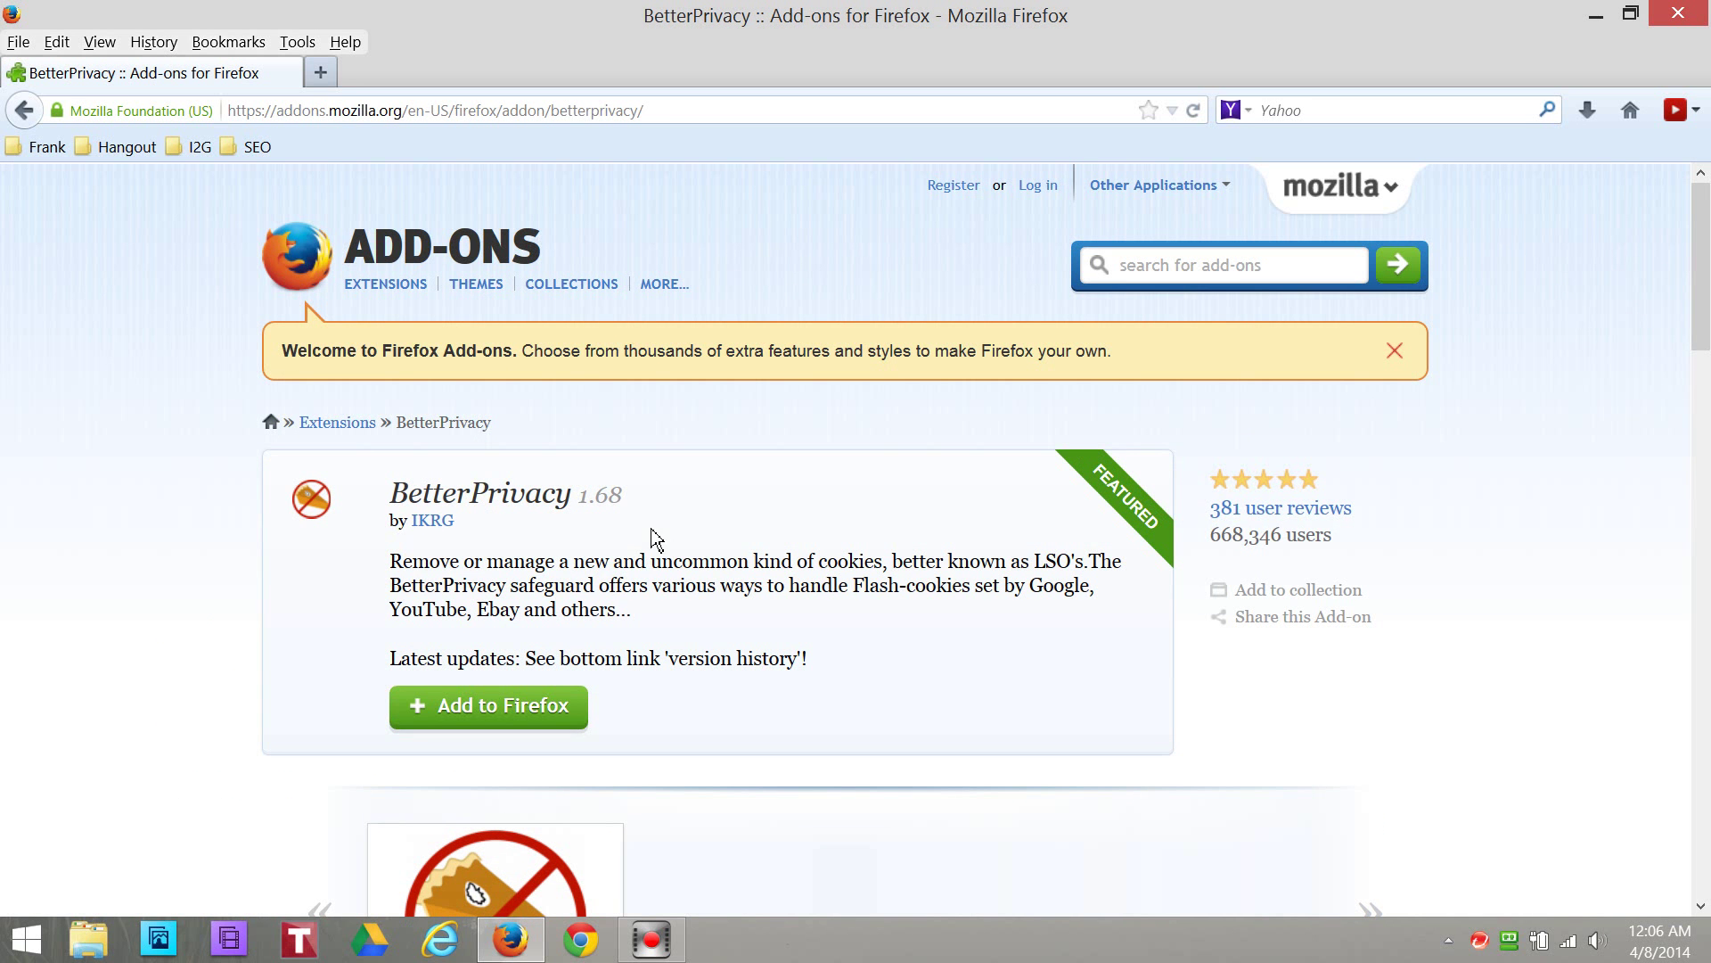
click(532, 717)
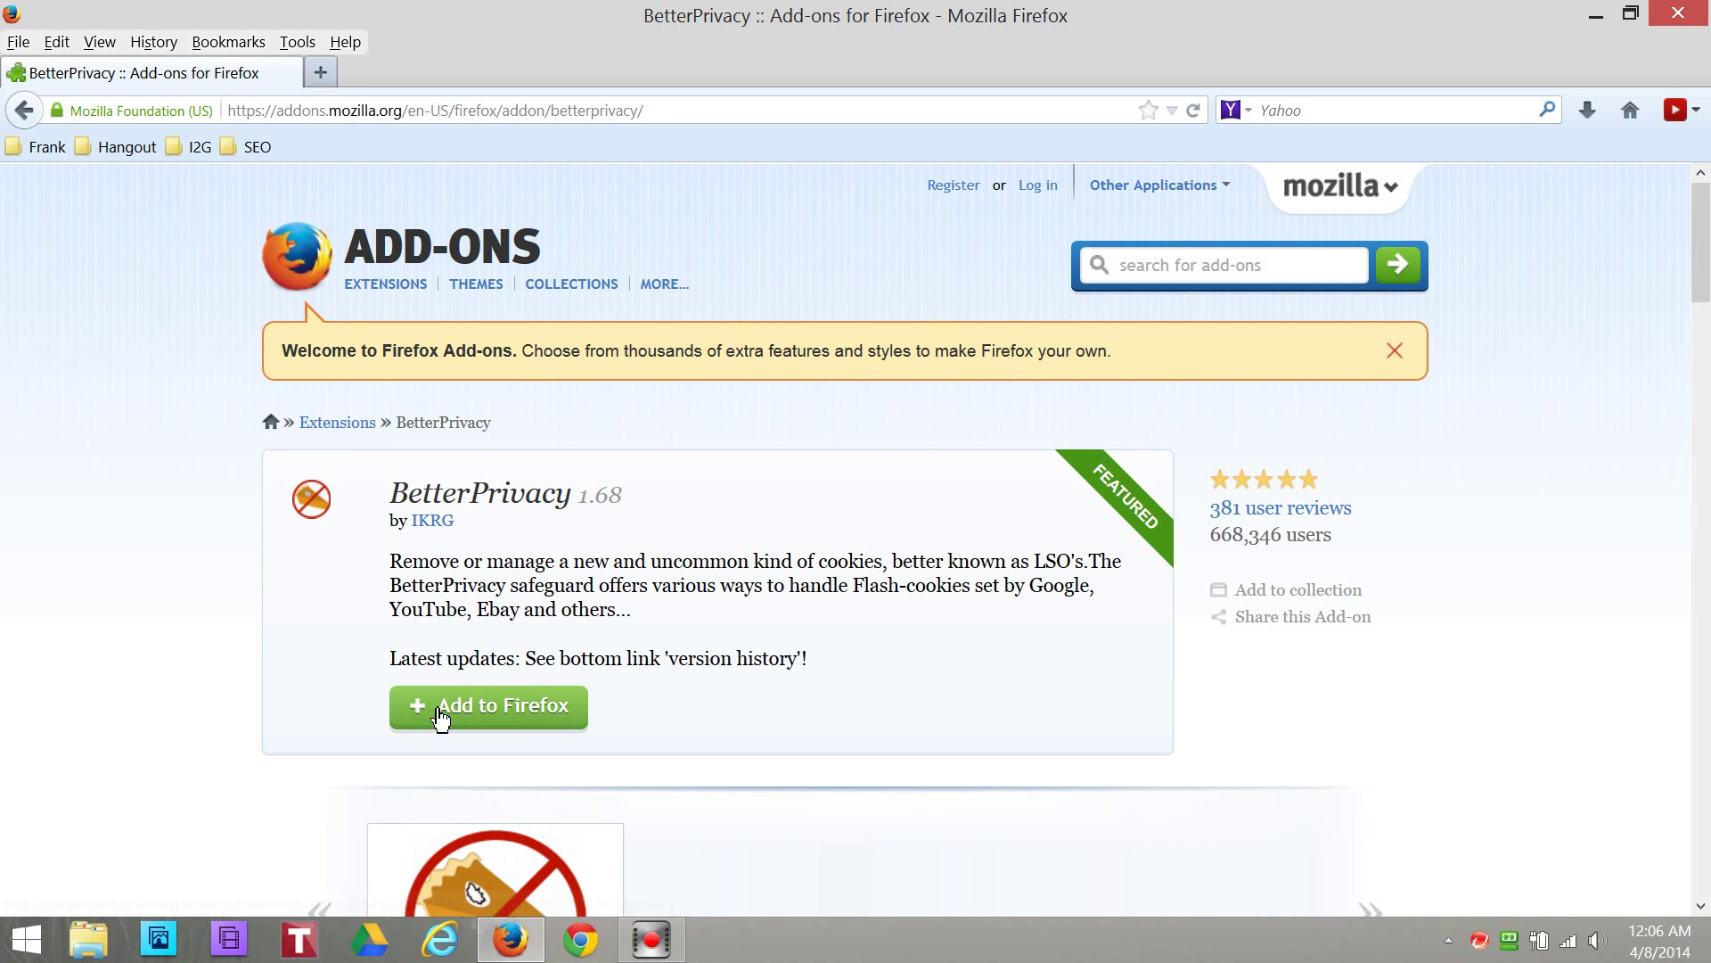
scroll(325, 687, down, 3)
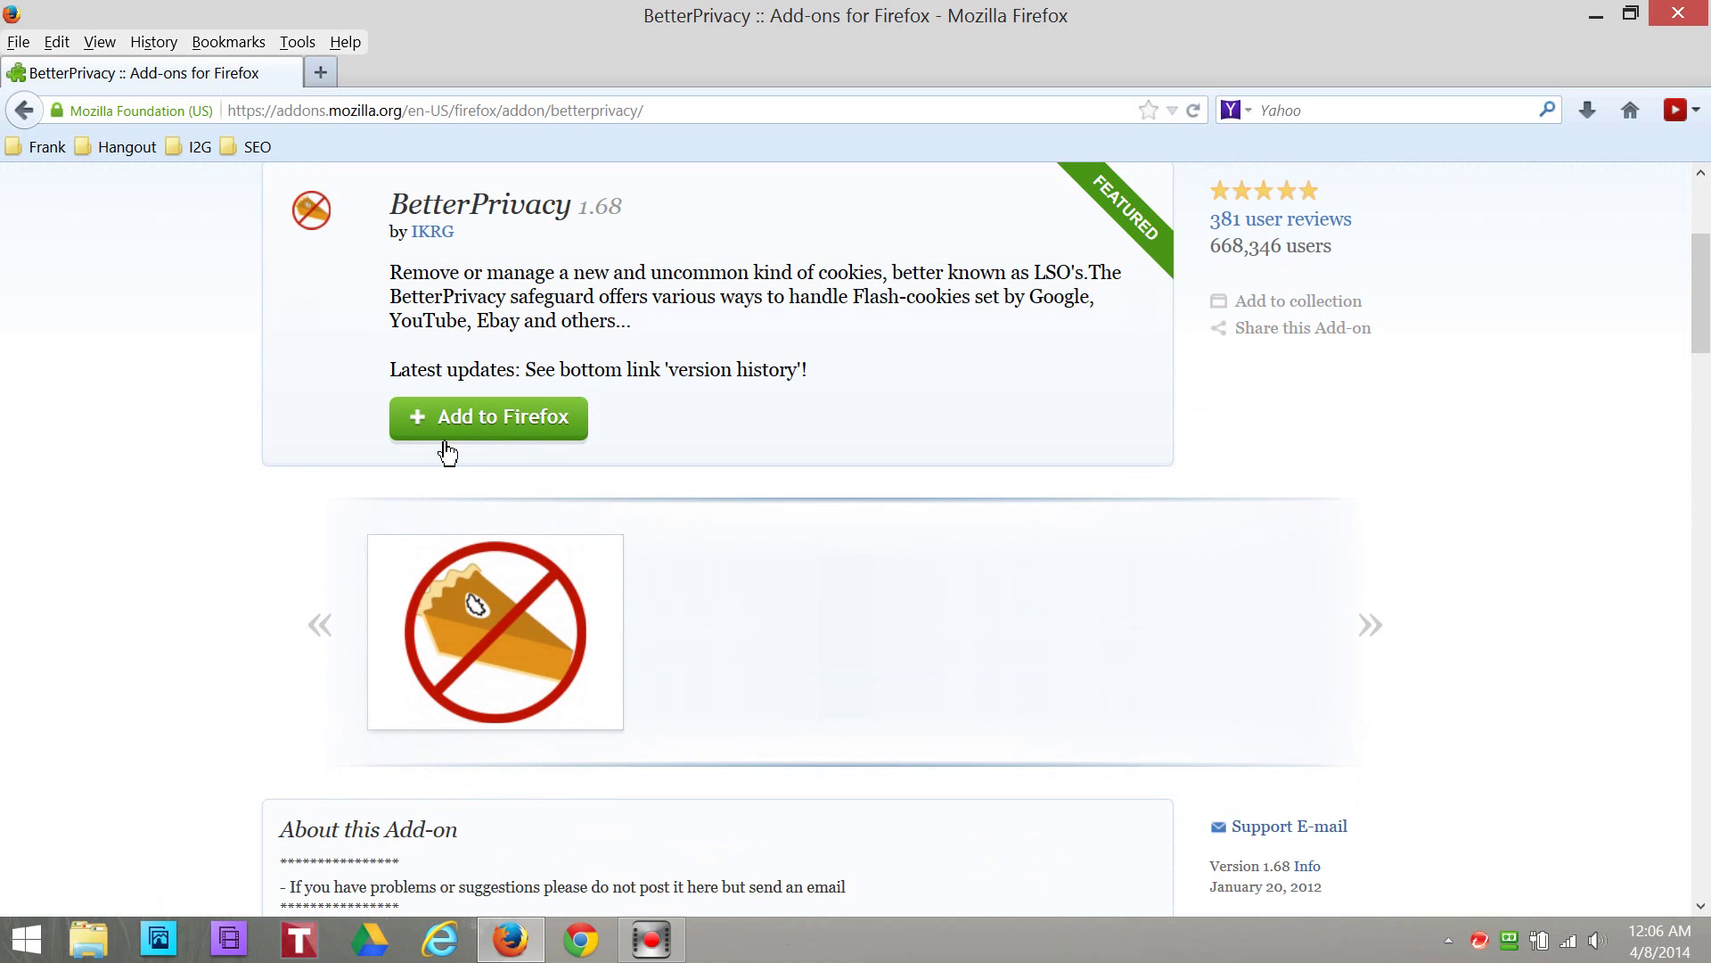
scroll(320, 497, up, 1)
scroll(319, 497, up, 2)
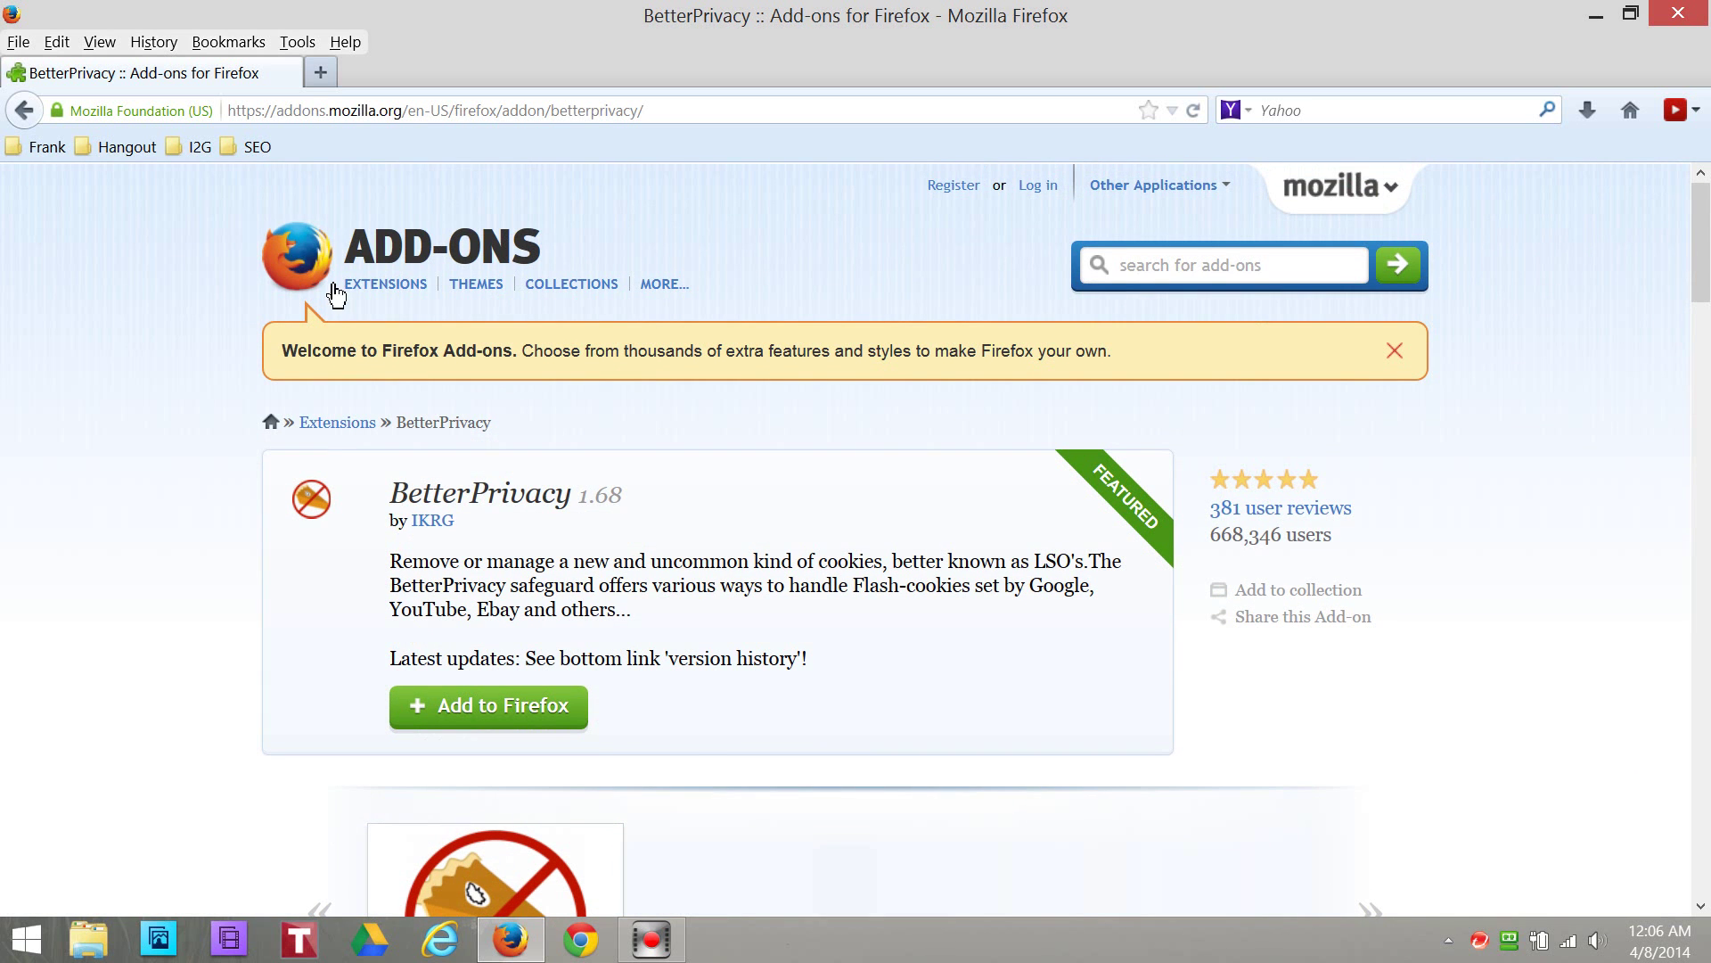
- Zoom the BetterPrivacy add-on page in by two levels with Ctrl++
click(300, 43)
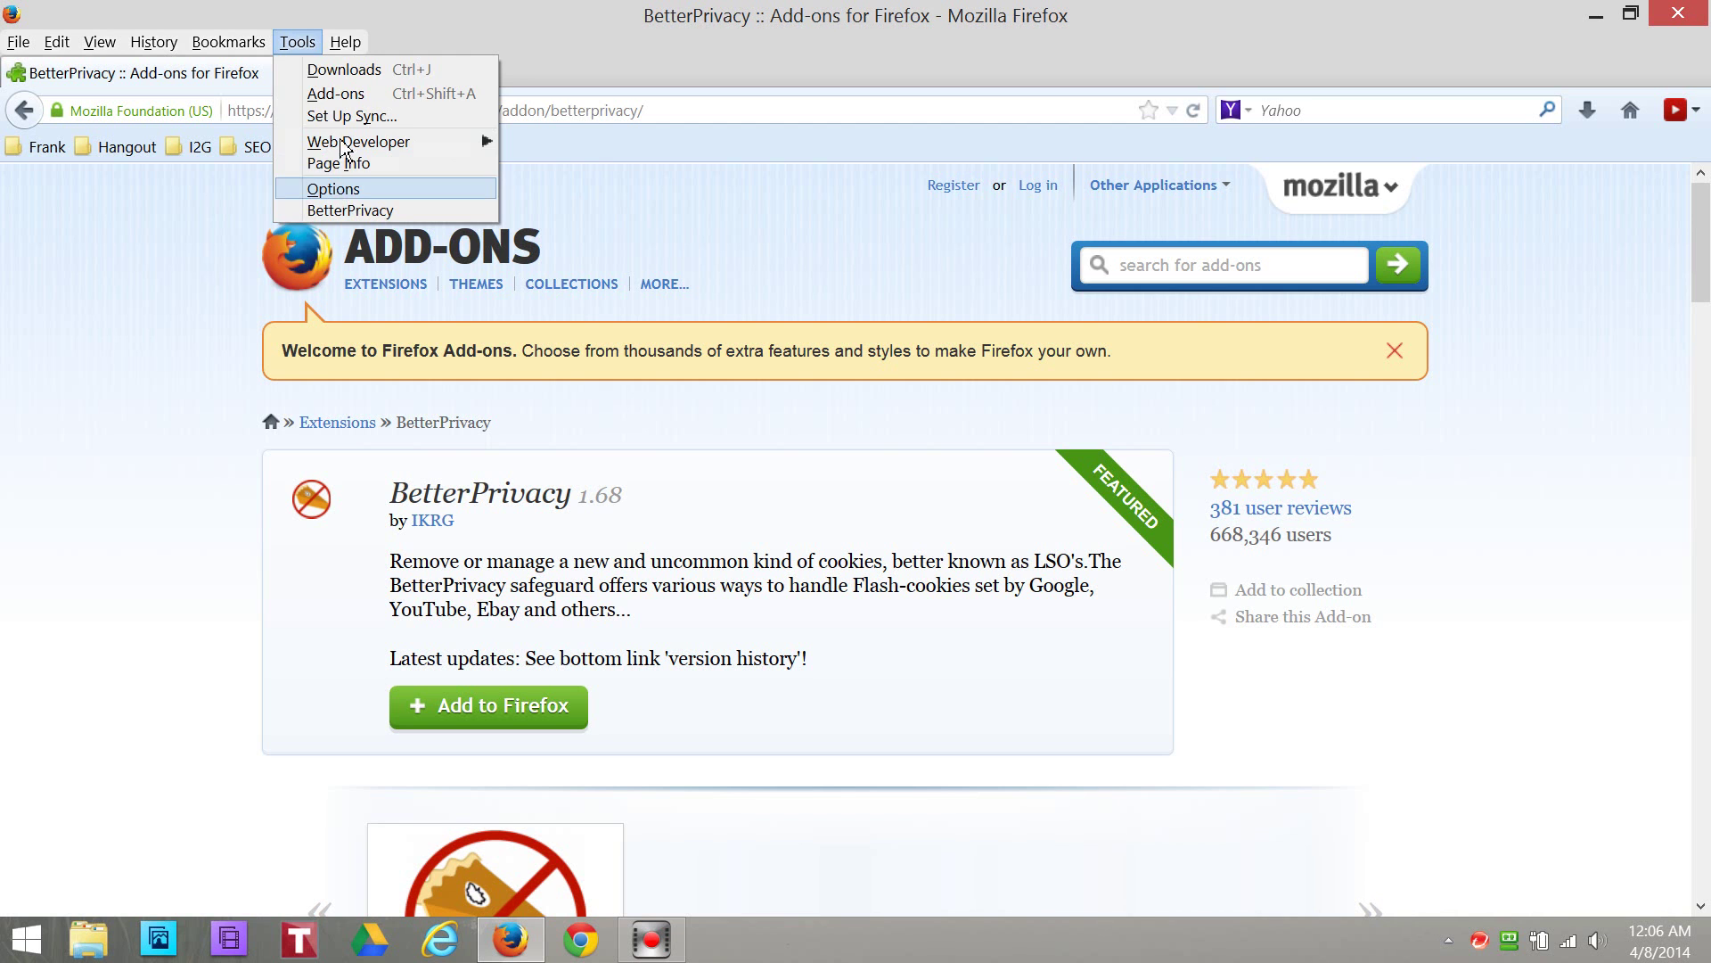
mouse_move(346, 44)
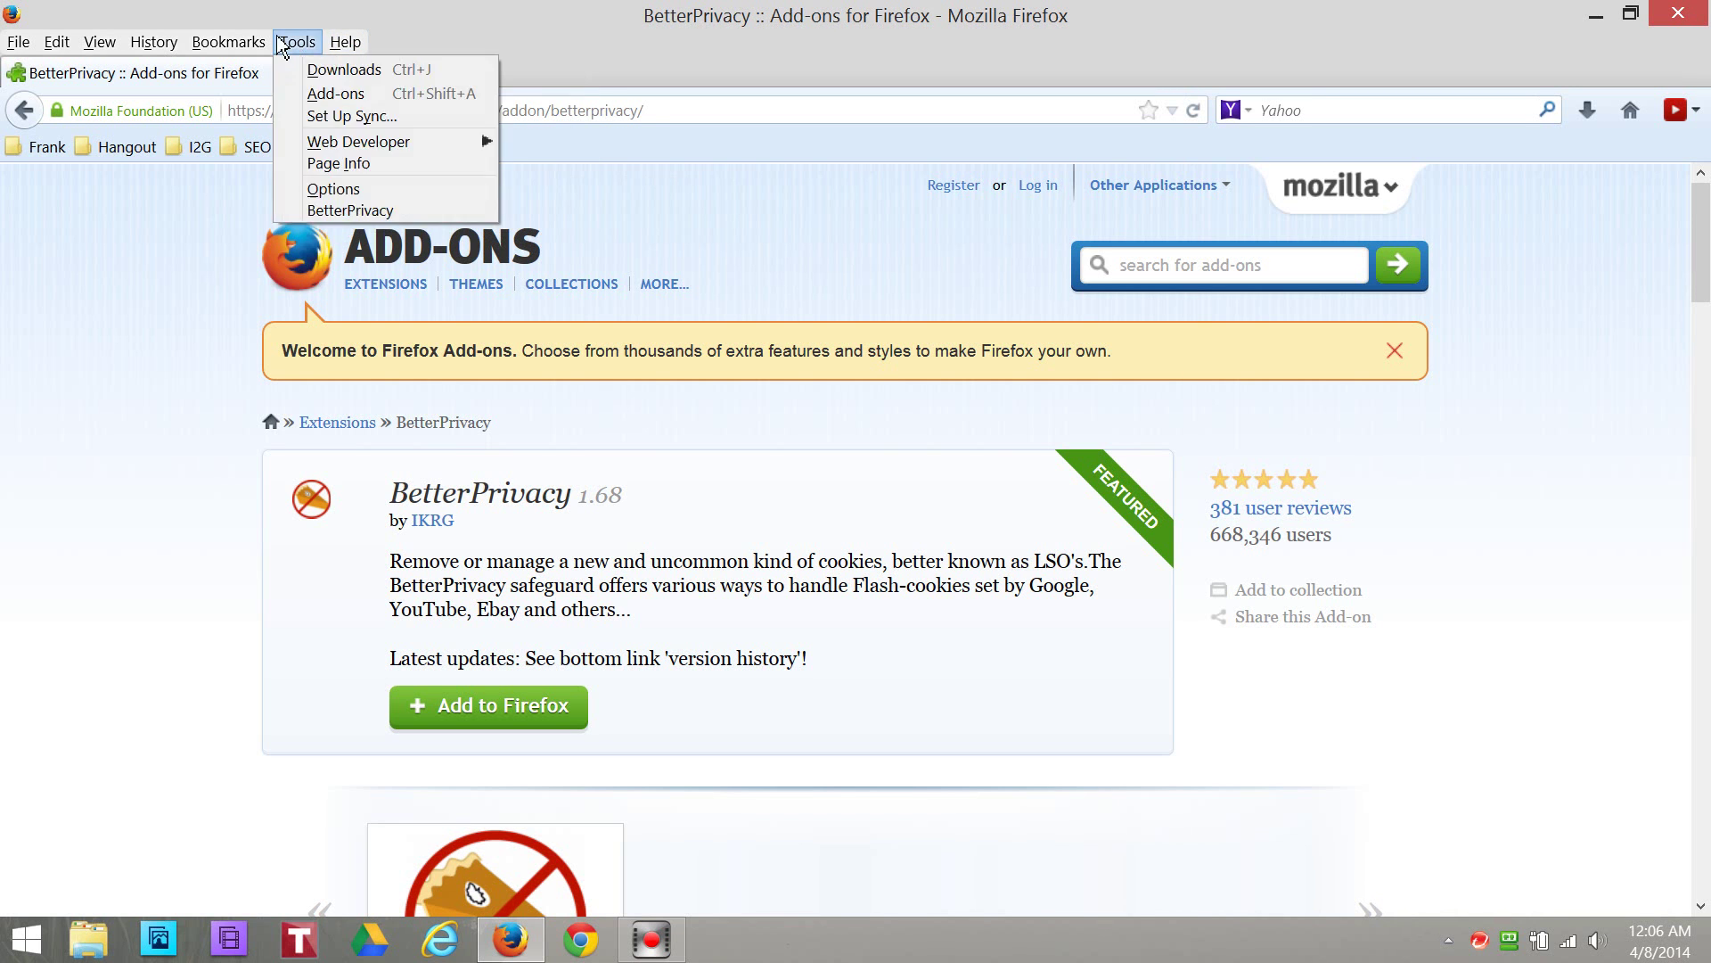
mouse_move(255, 44)
mouse_move(172, 47)
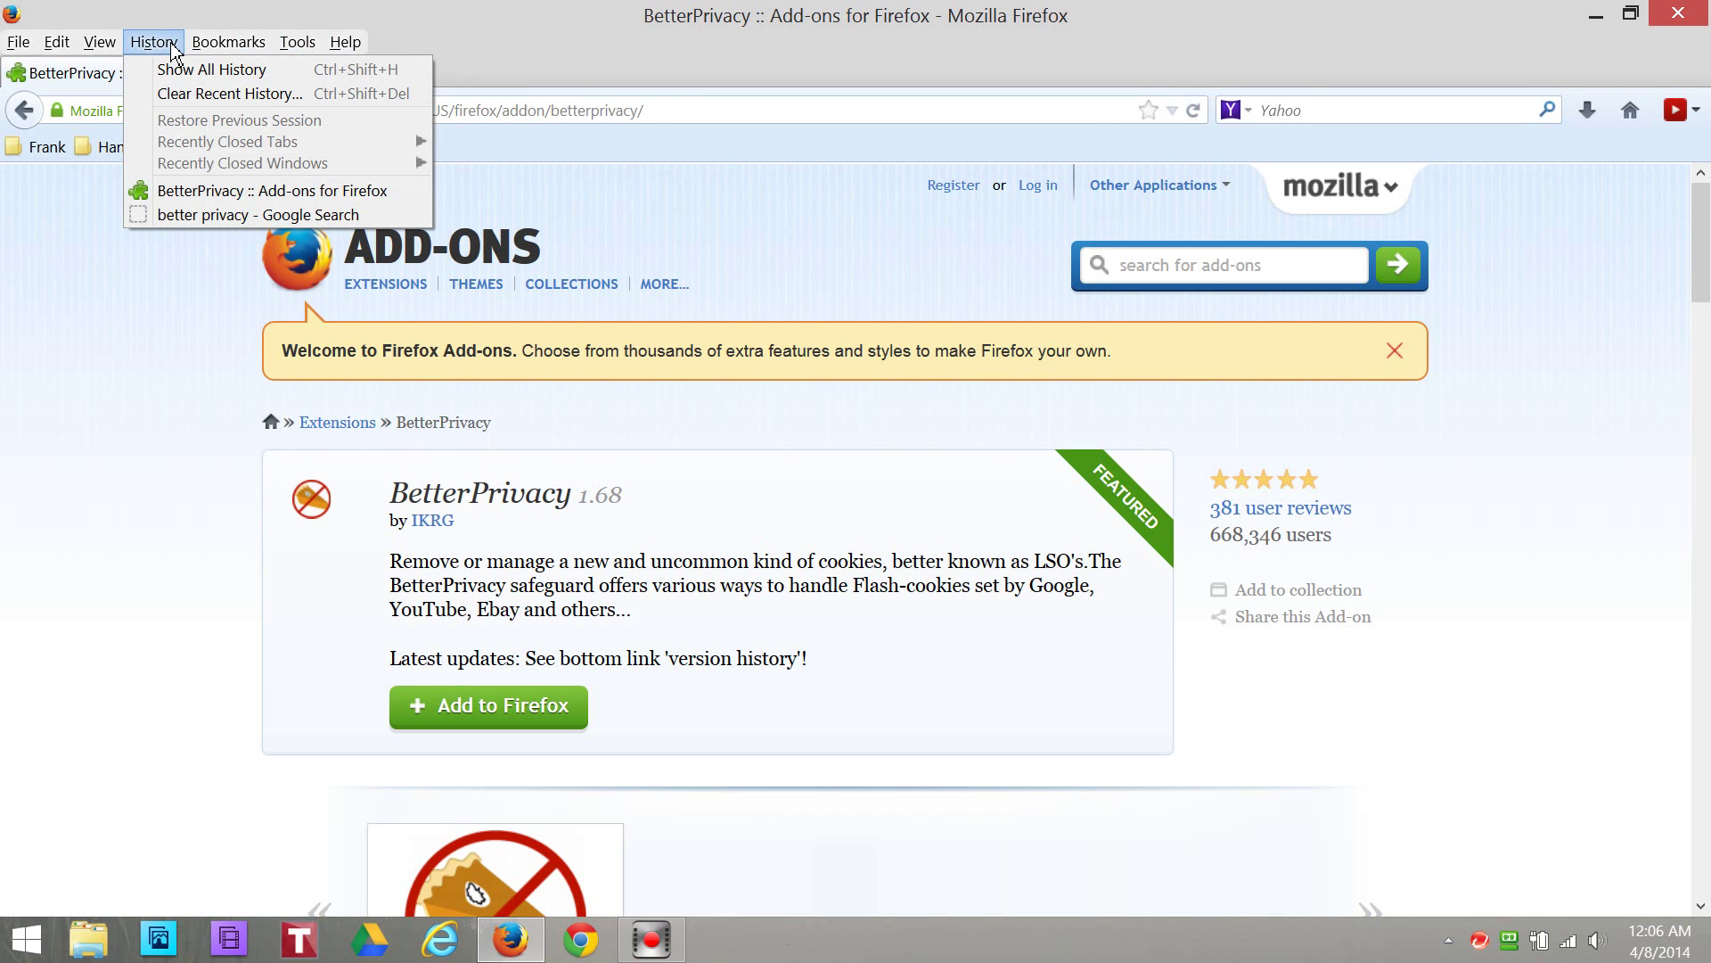
mouse_move(102, 49)
key(ctrl+plus)
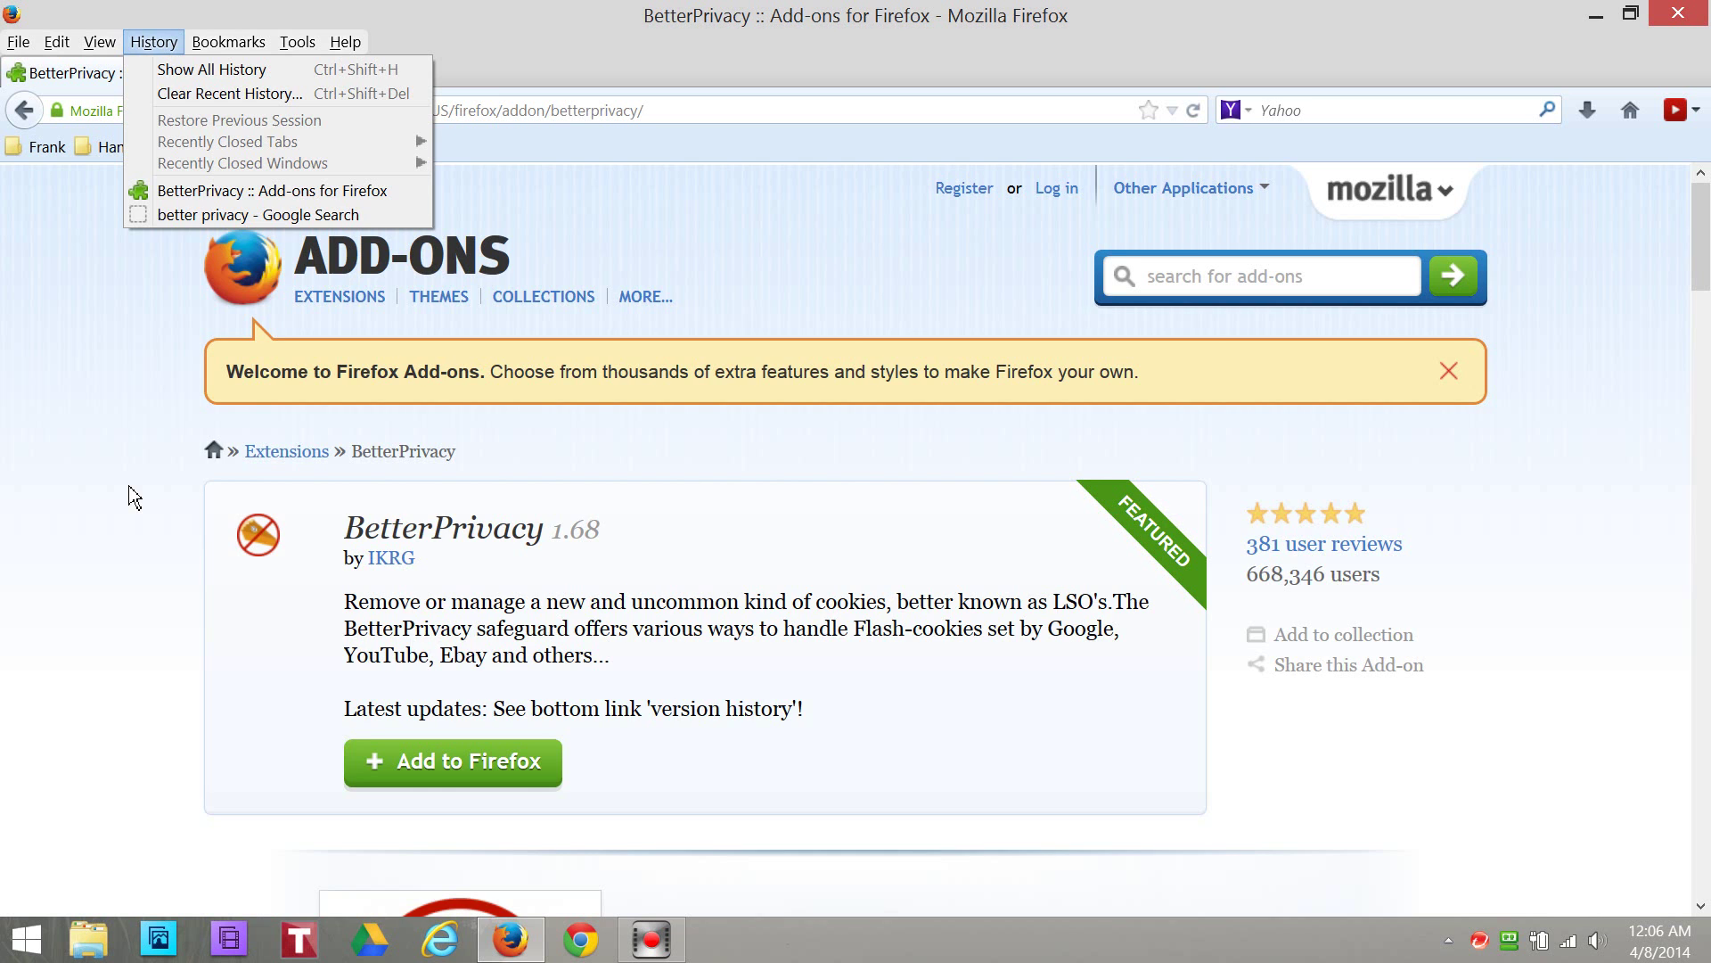
key(ctrl+plus)
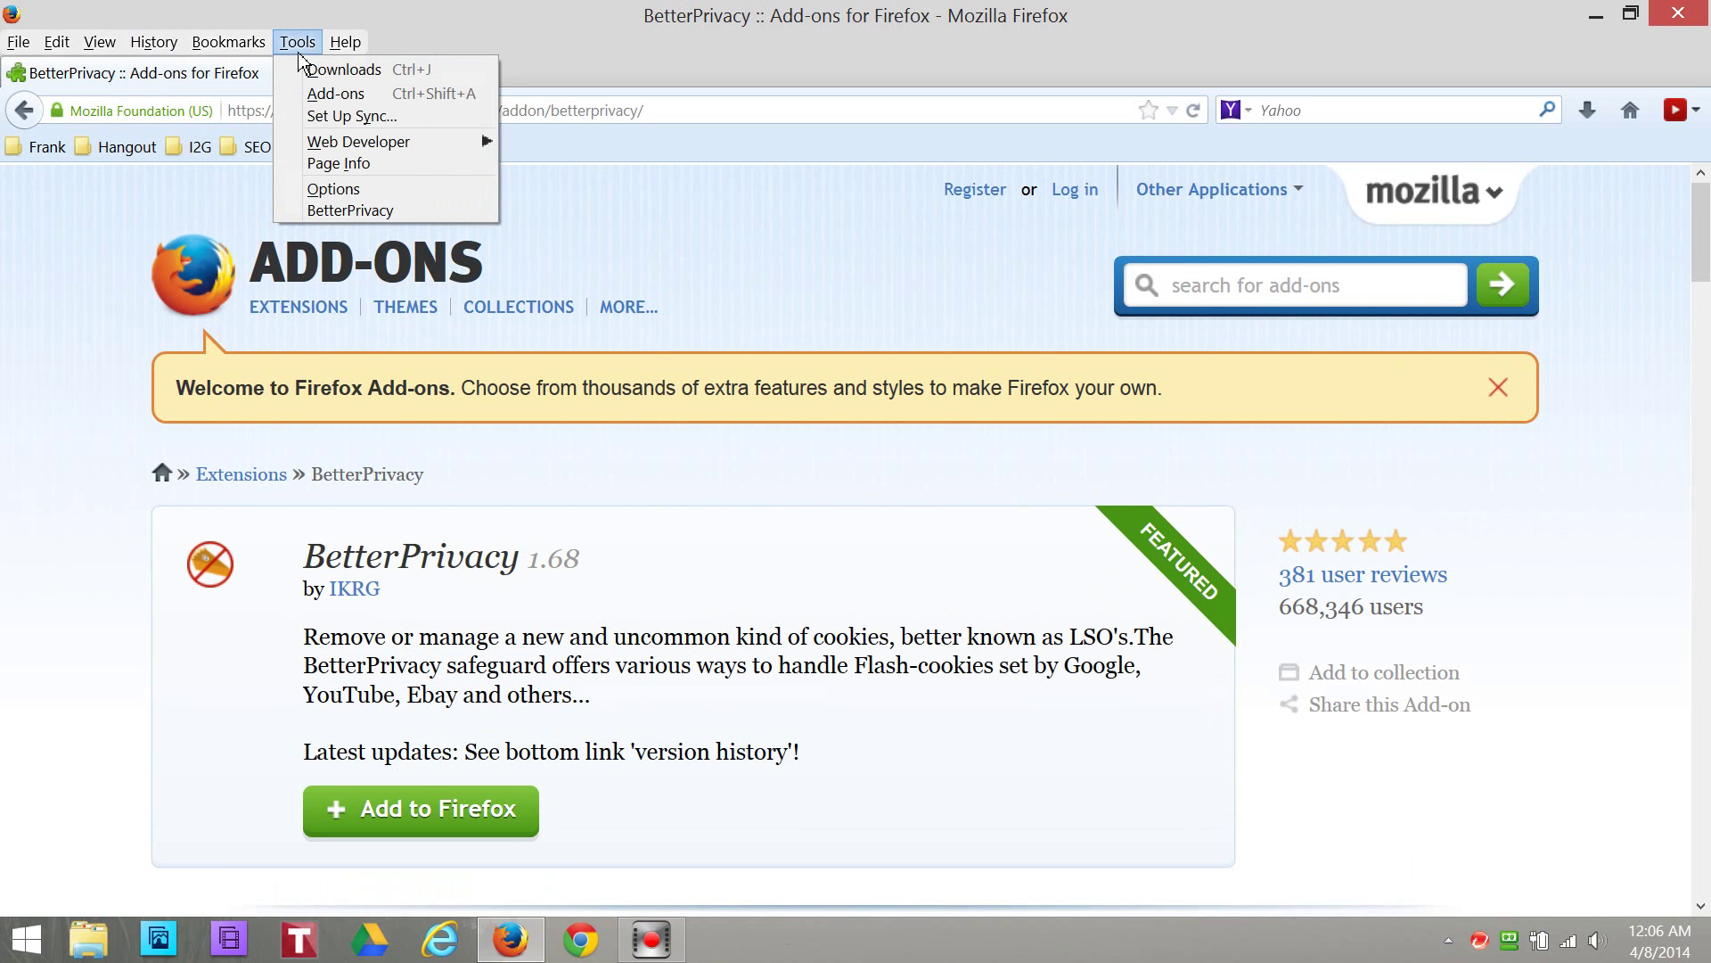
- Open and close the Firefox Options window, then show the Tools menu again
click(335, 189)
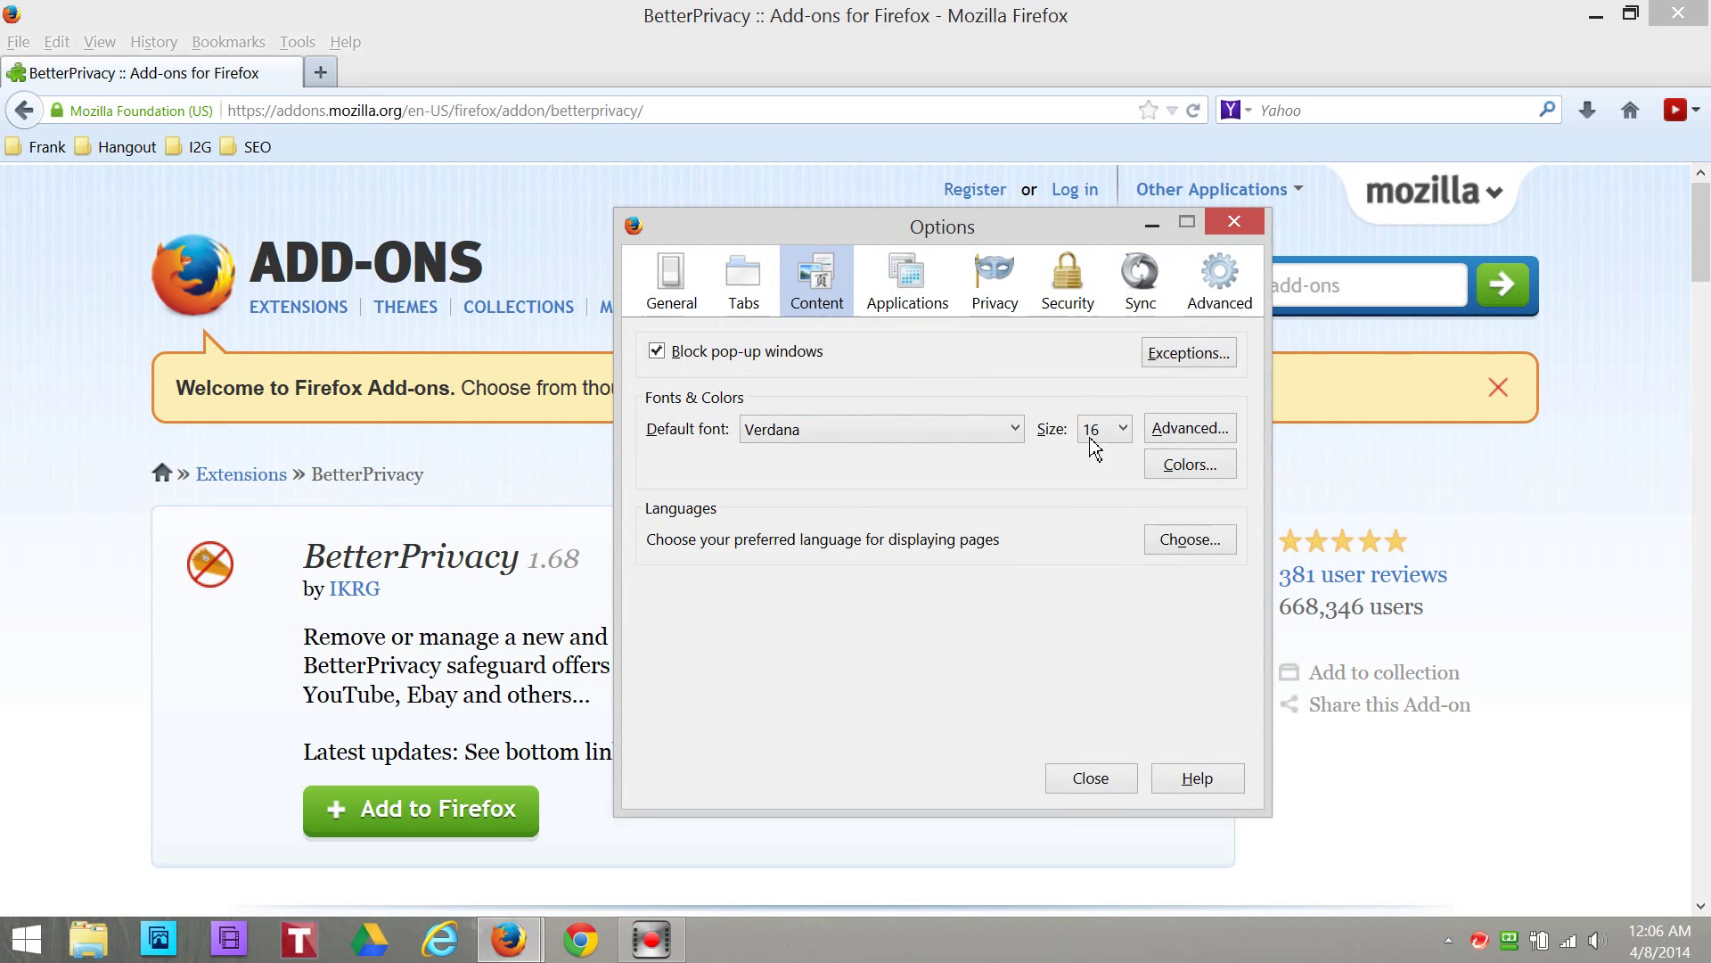
click(1246, 230)
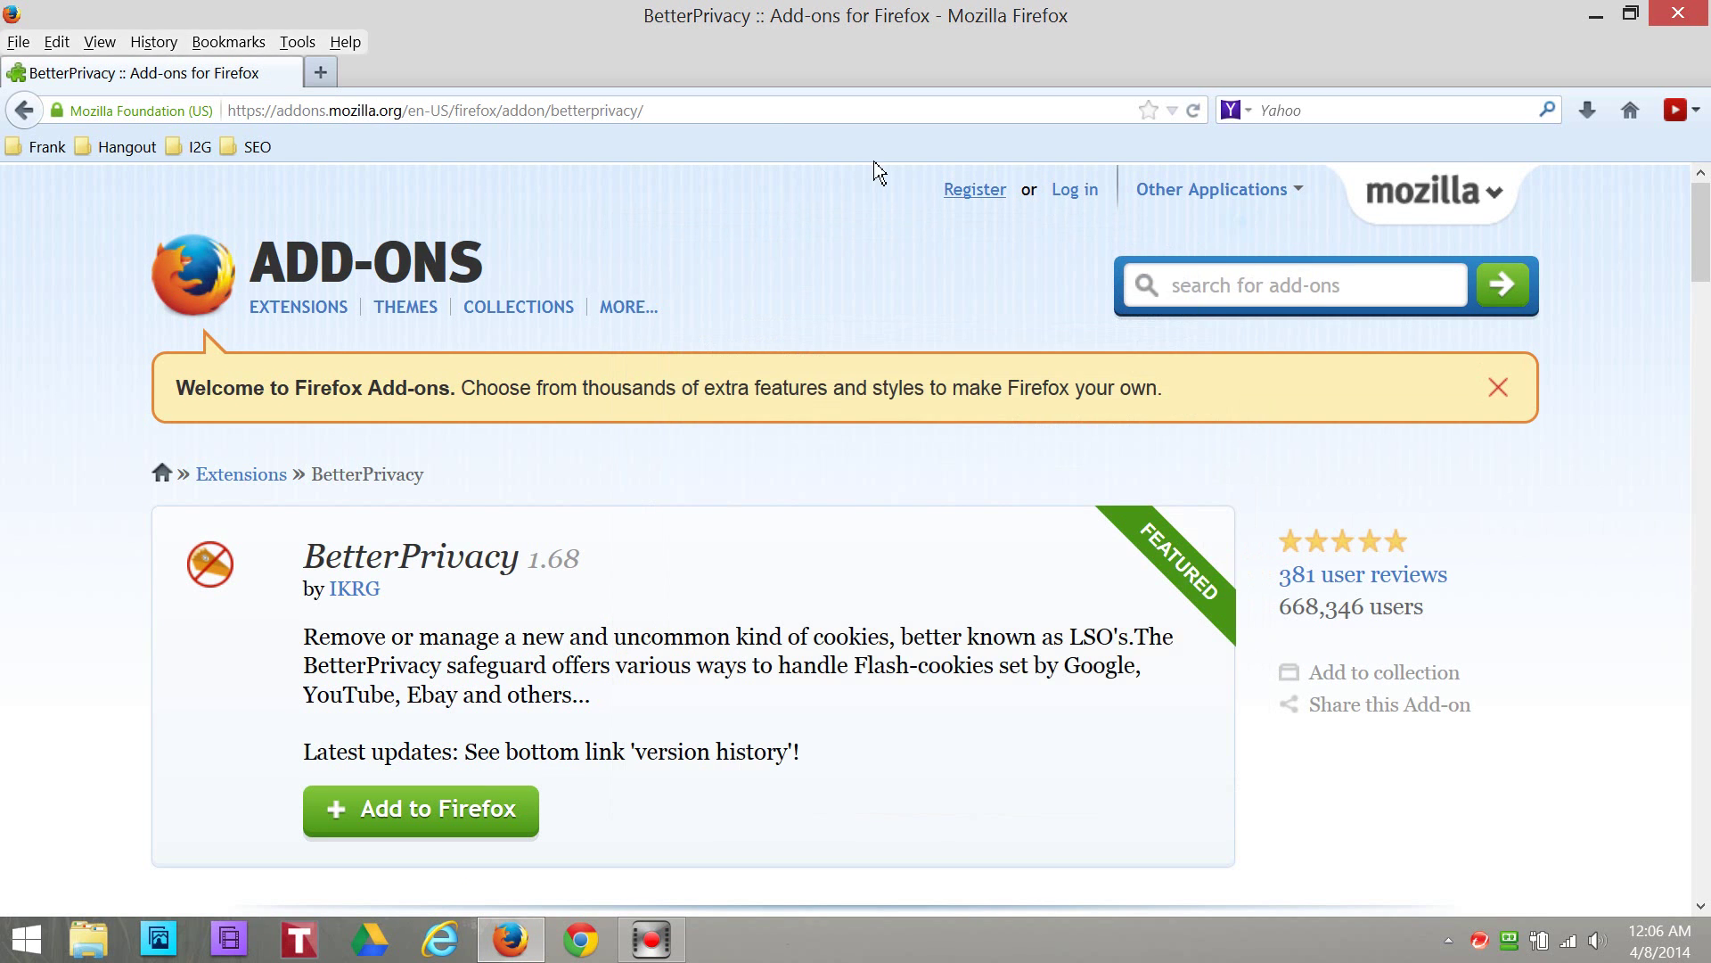
click(297, 45)
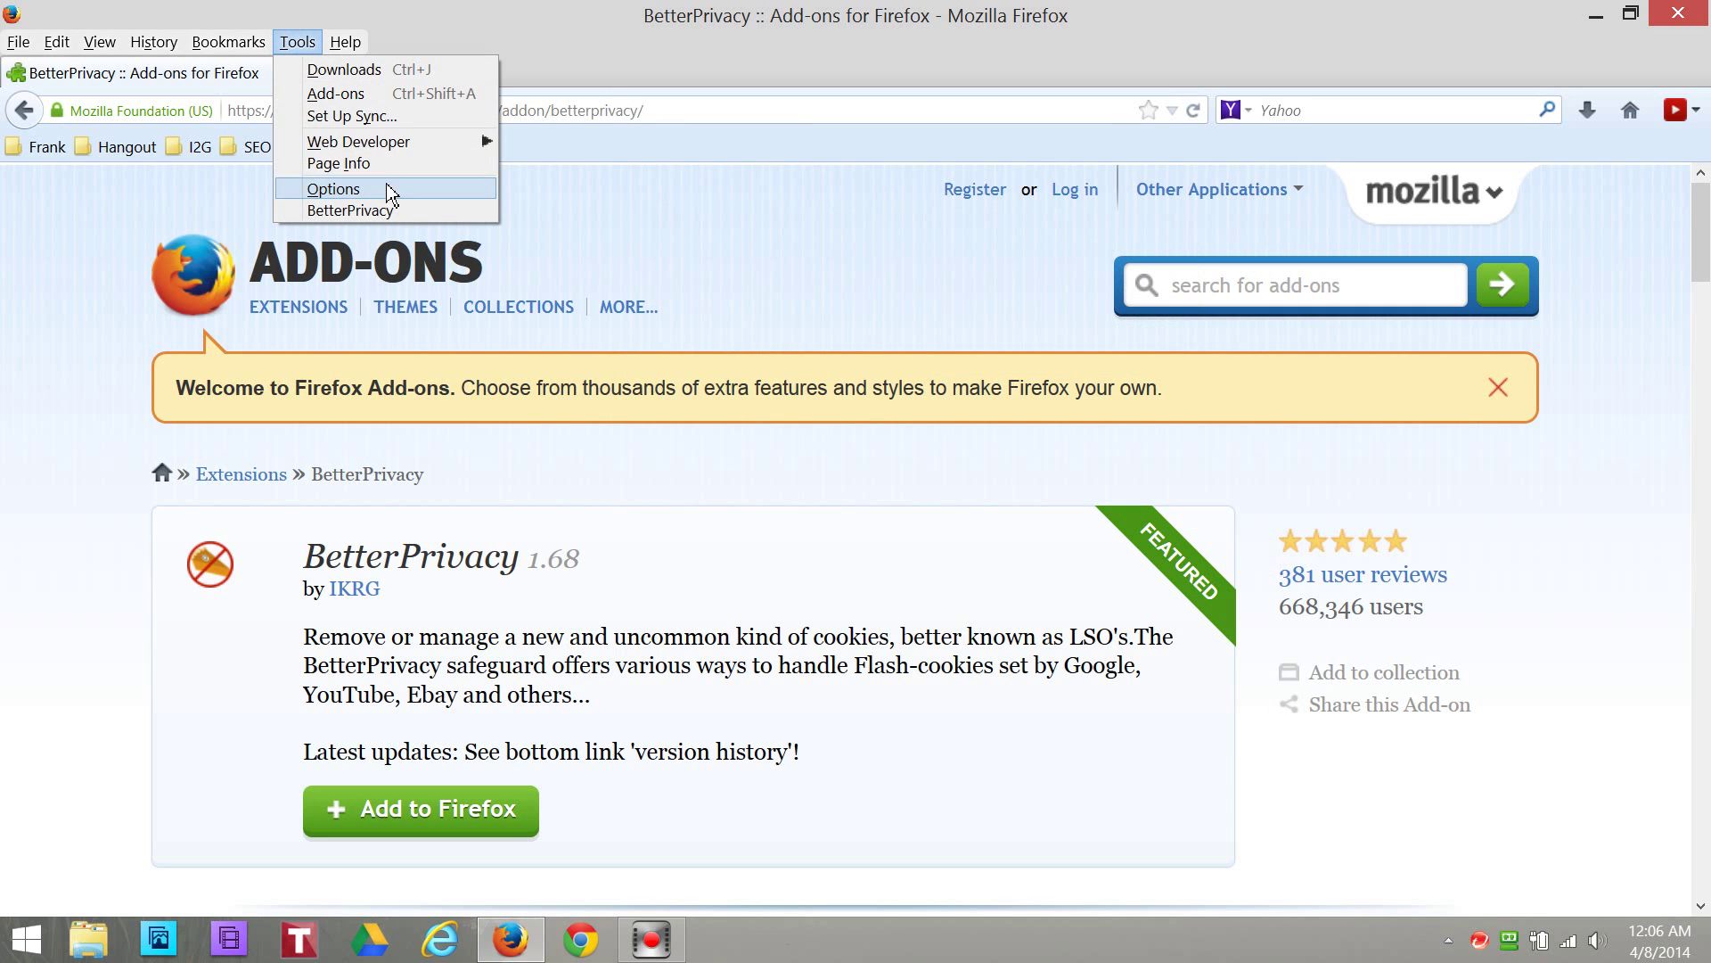
mouse_move(403, 154)
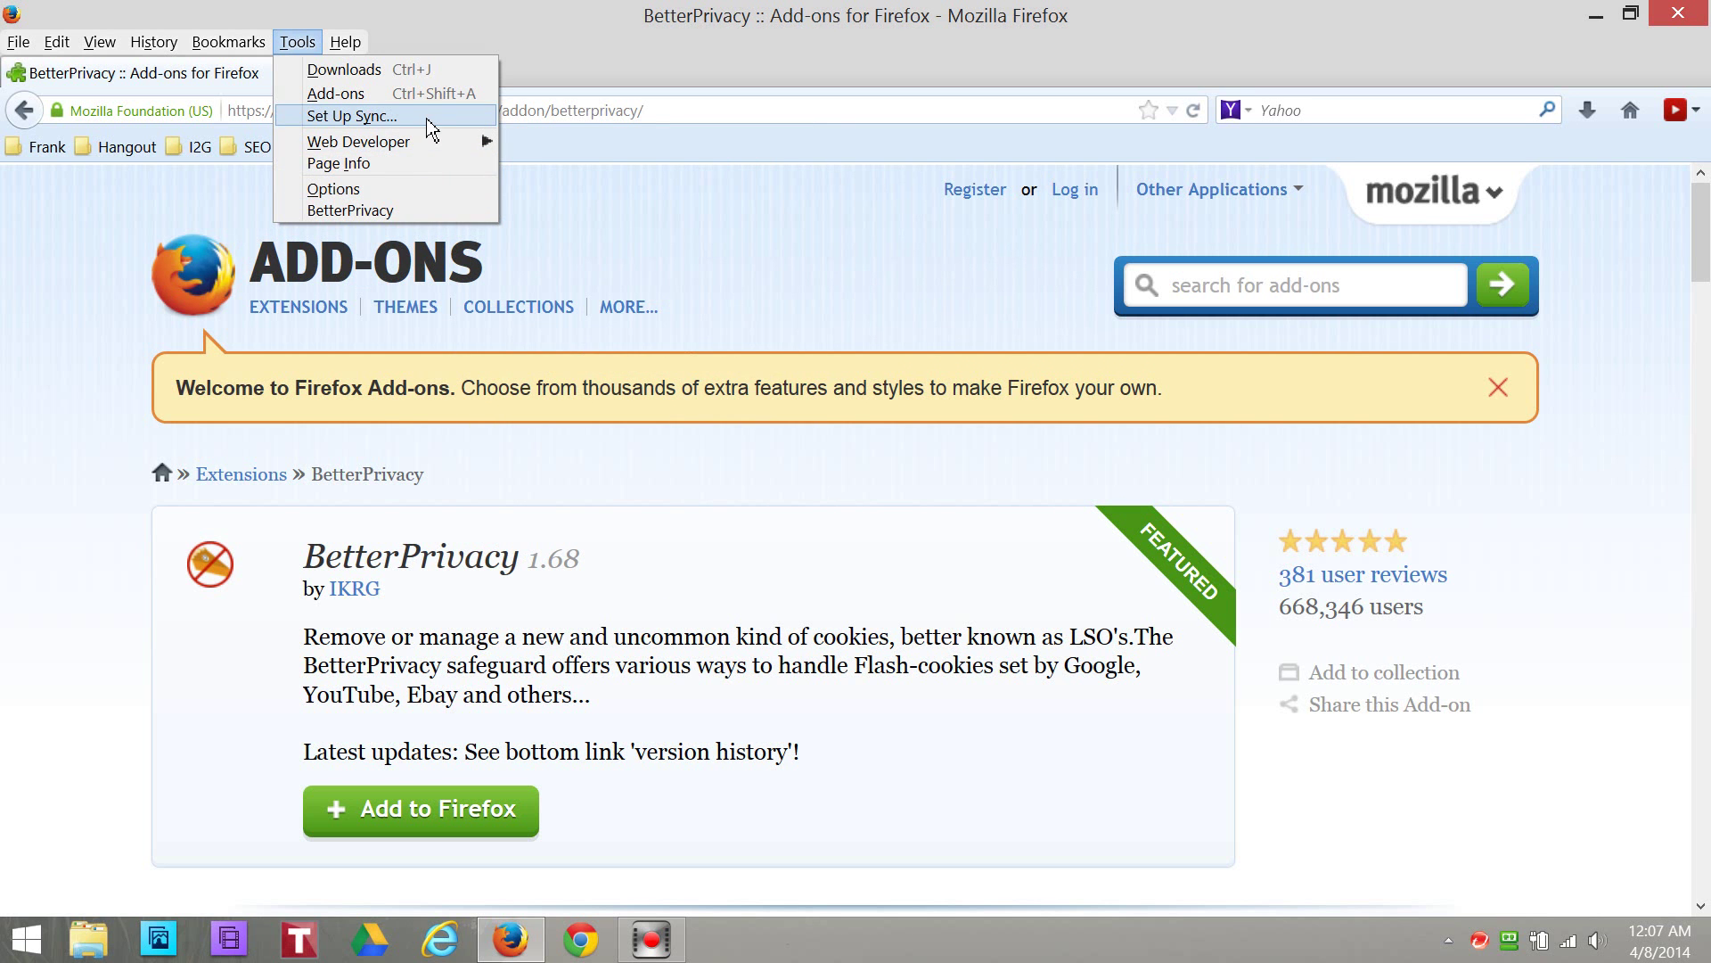
- Open the Add-ons Manager's Extensions list showing BetterPrivacy 1.68 enabled
click(369, 92)
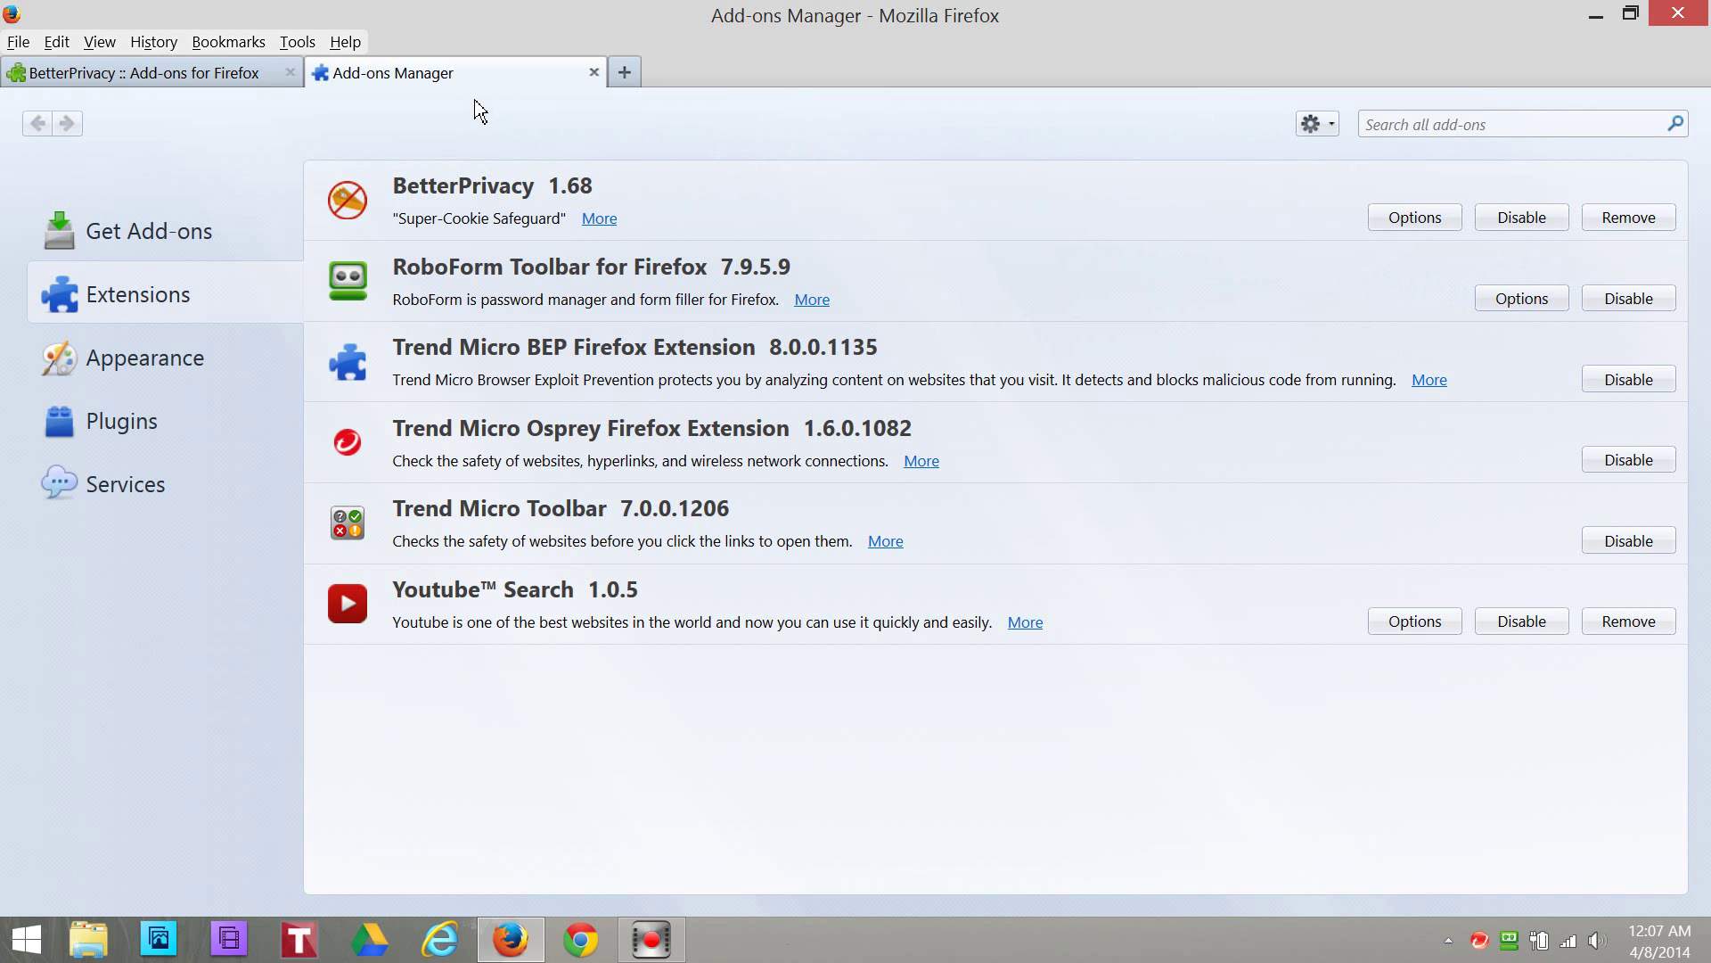
click(295, 41)
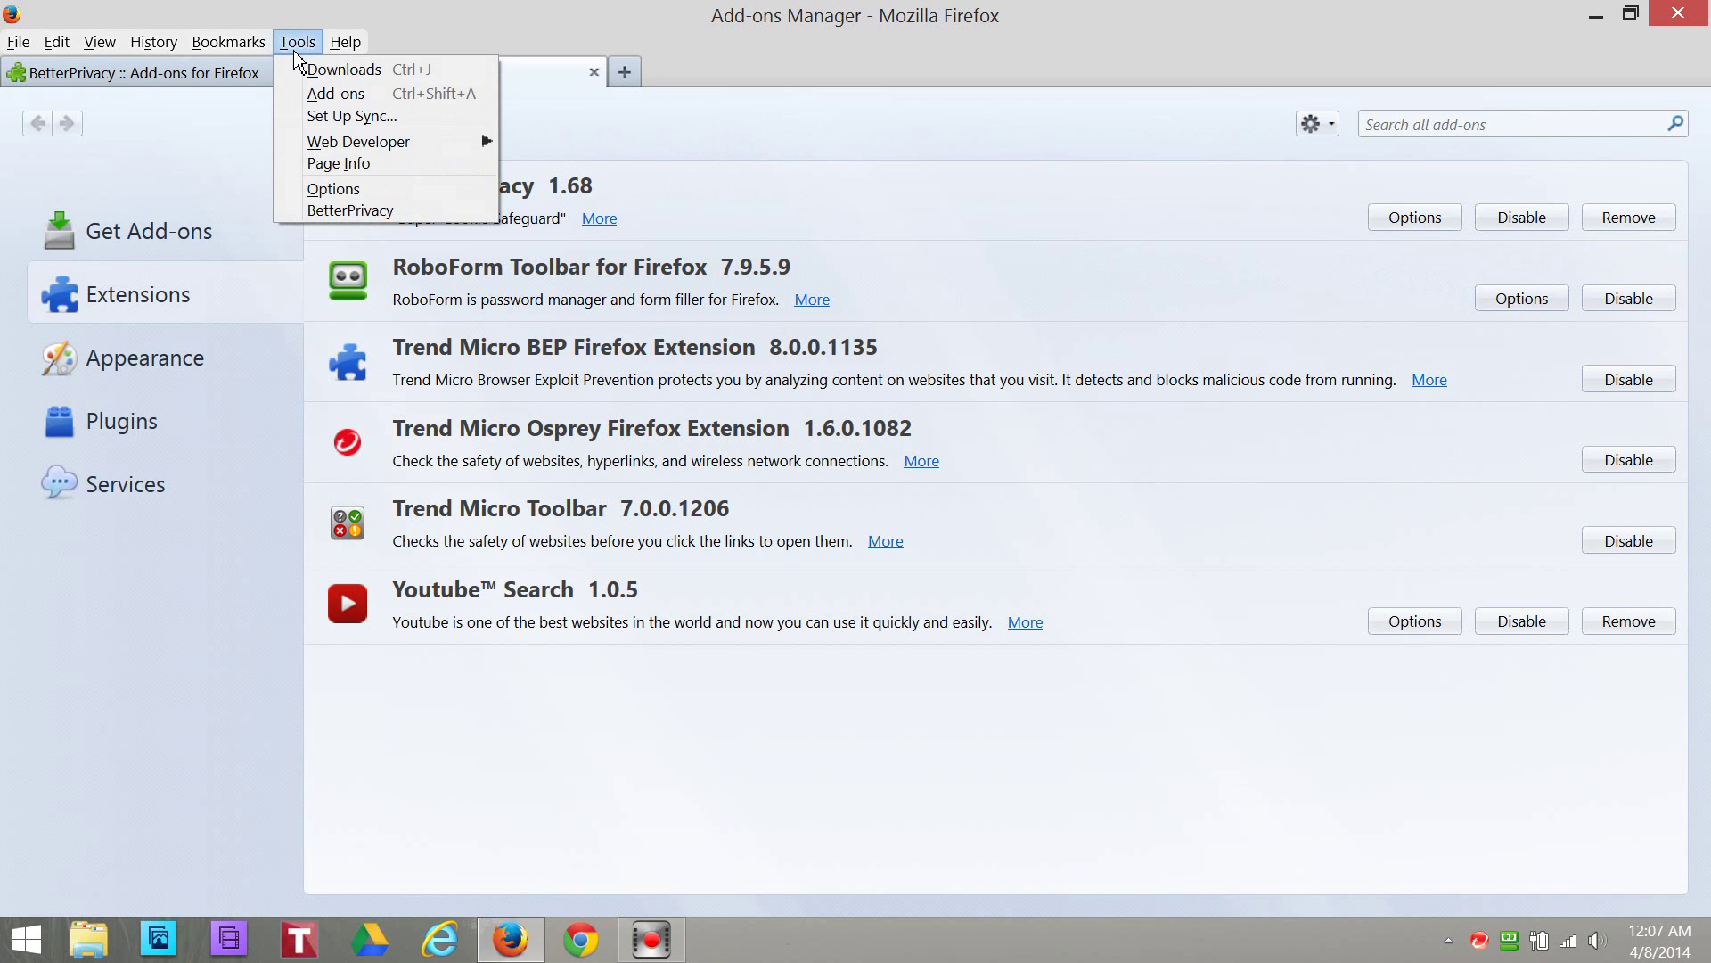
mouse_move(327, 155)
click(855, 173)
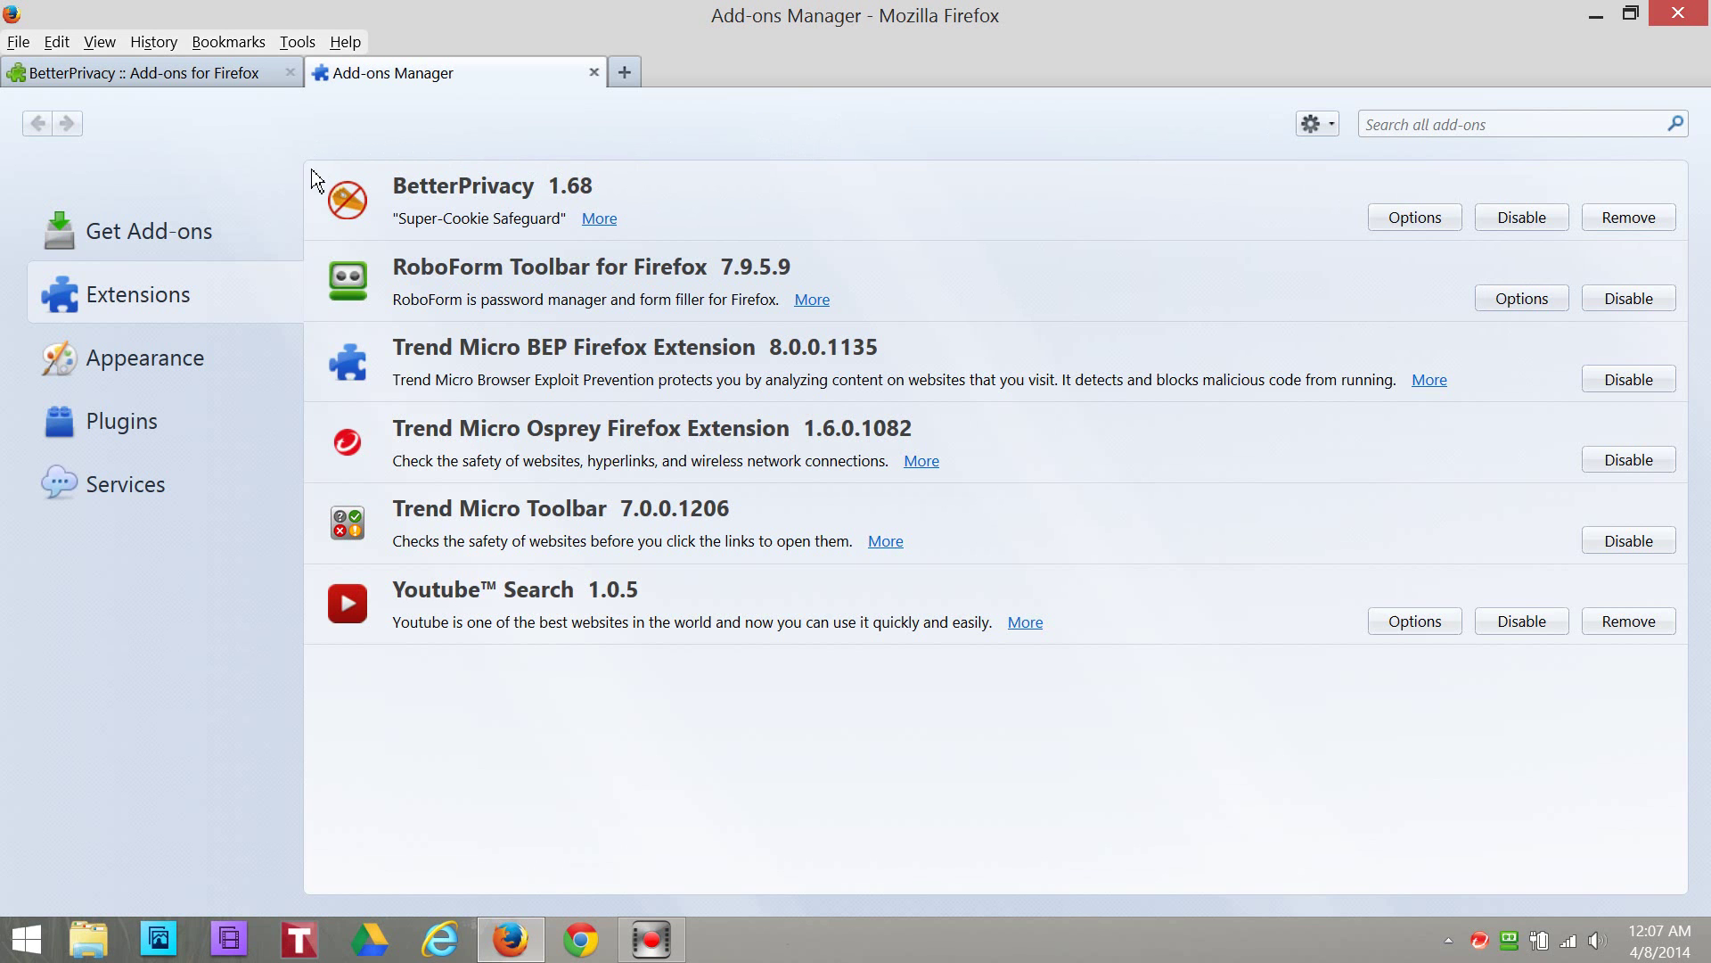
click(128, 434)
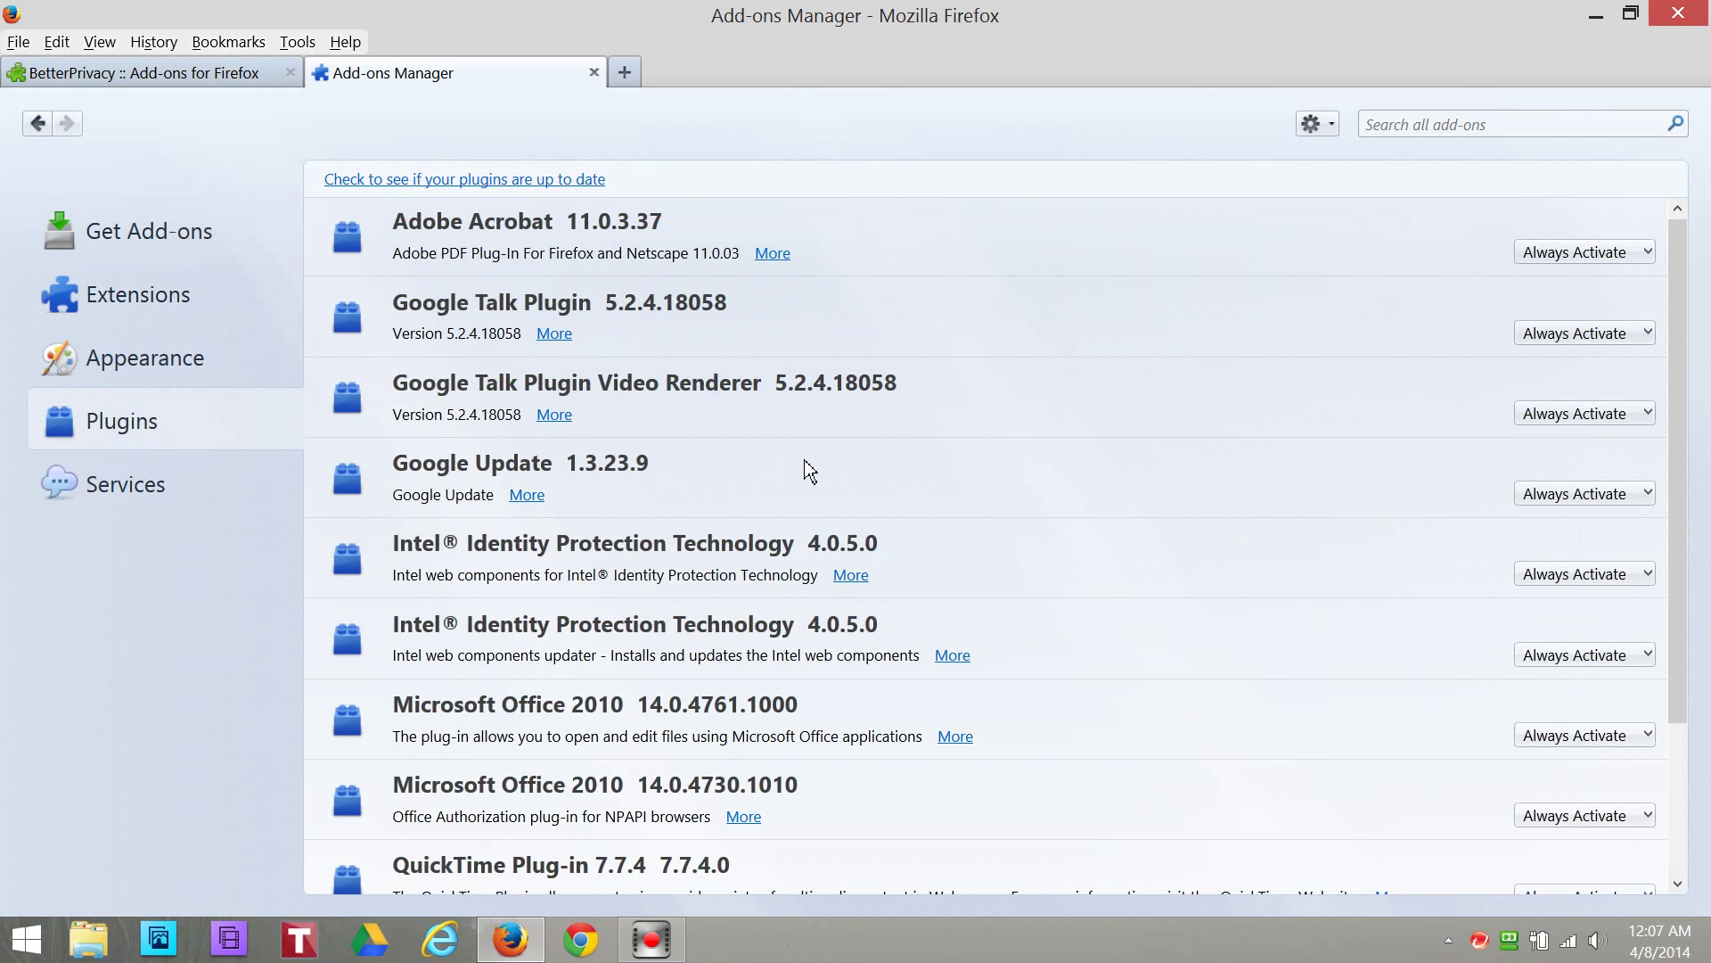
scroll(798, 468, down, 2)
scroll(790, 461, up, 2)
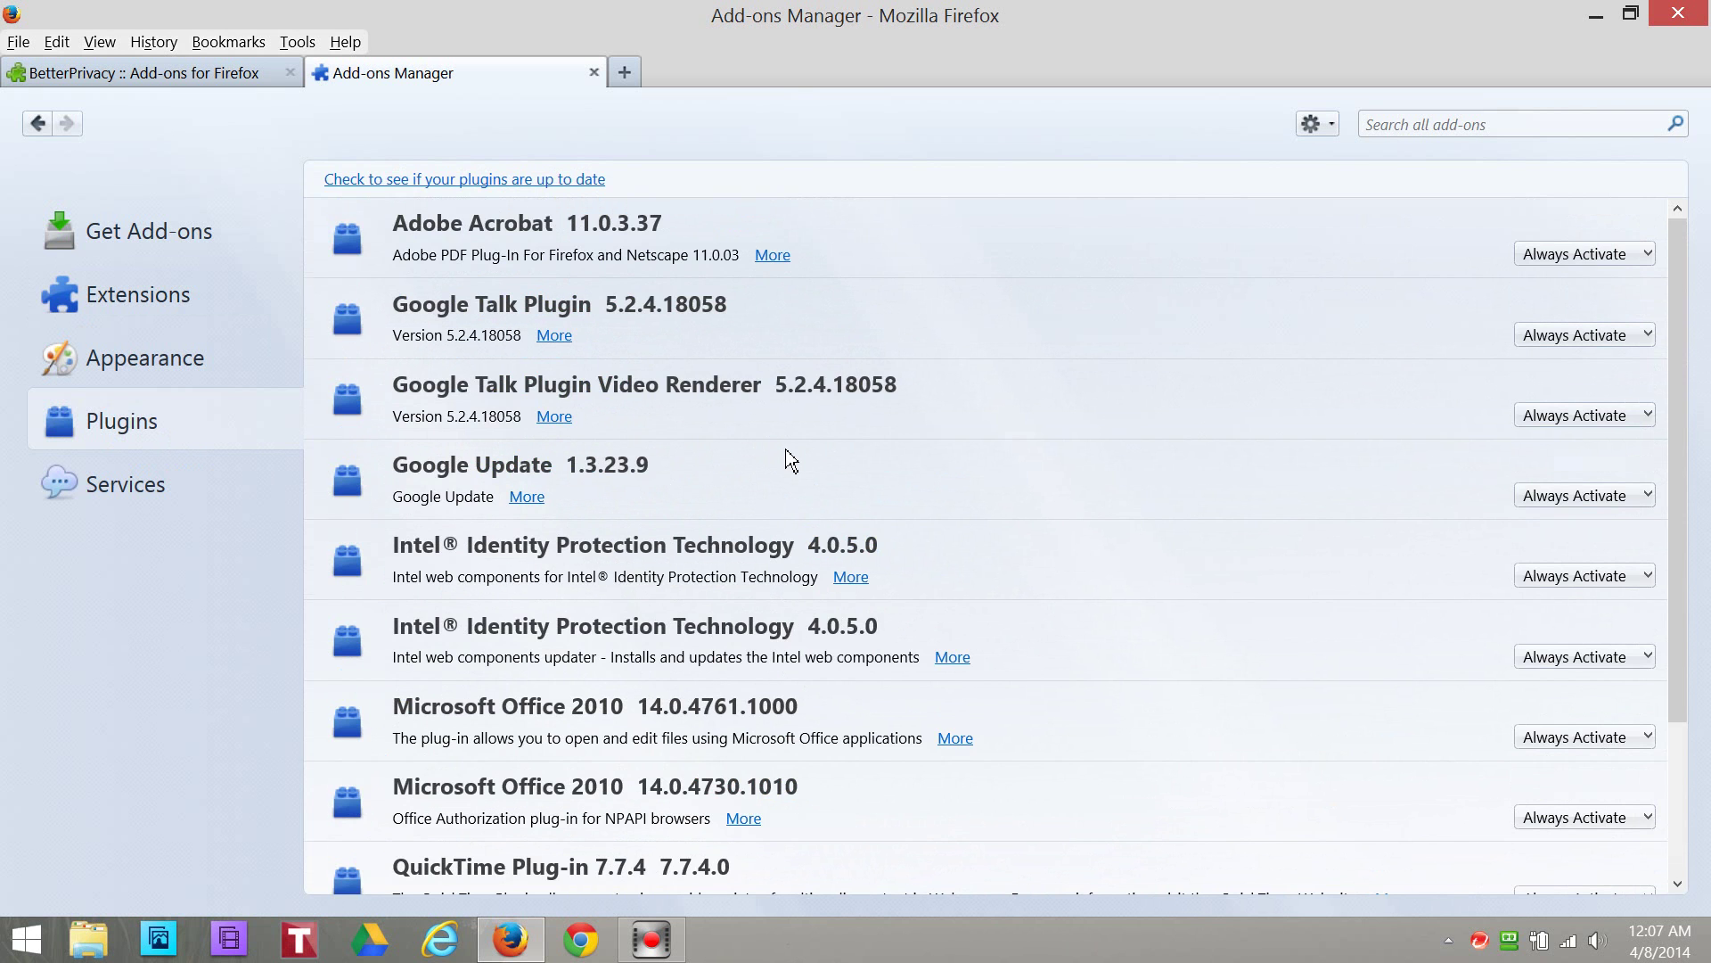
scroll(789, 462, down, 2)
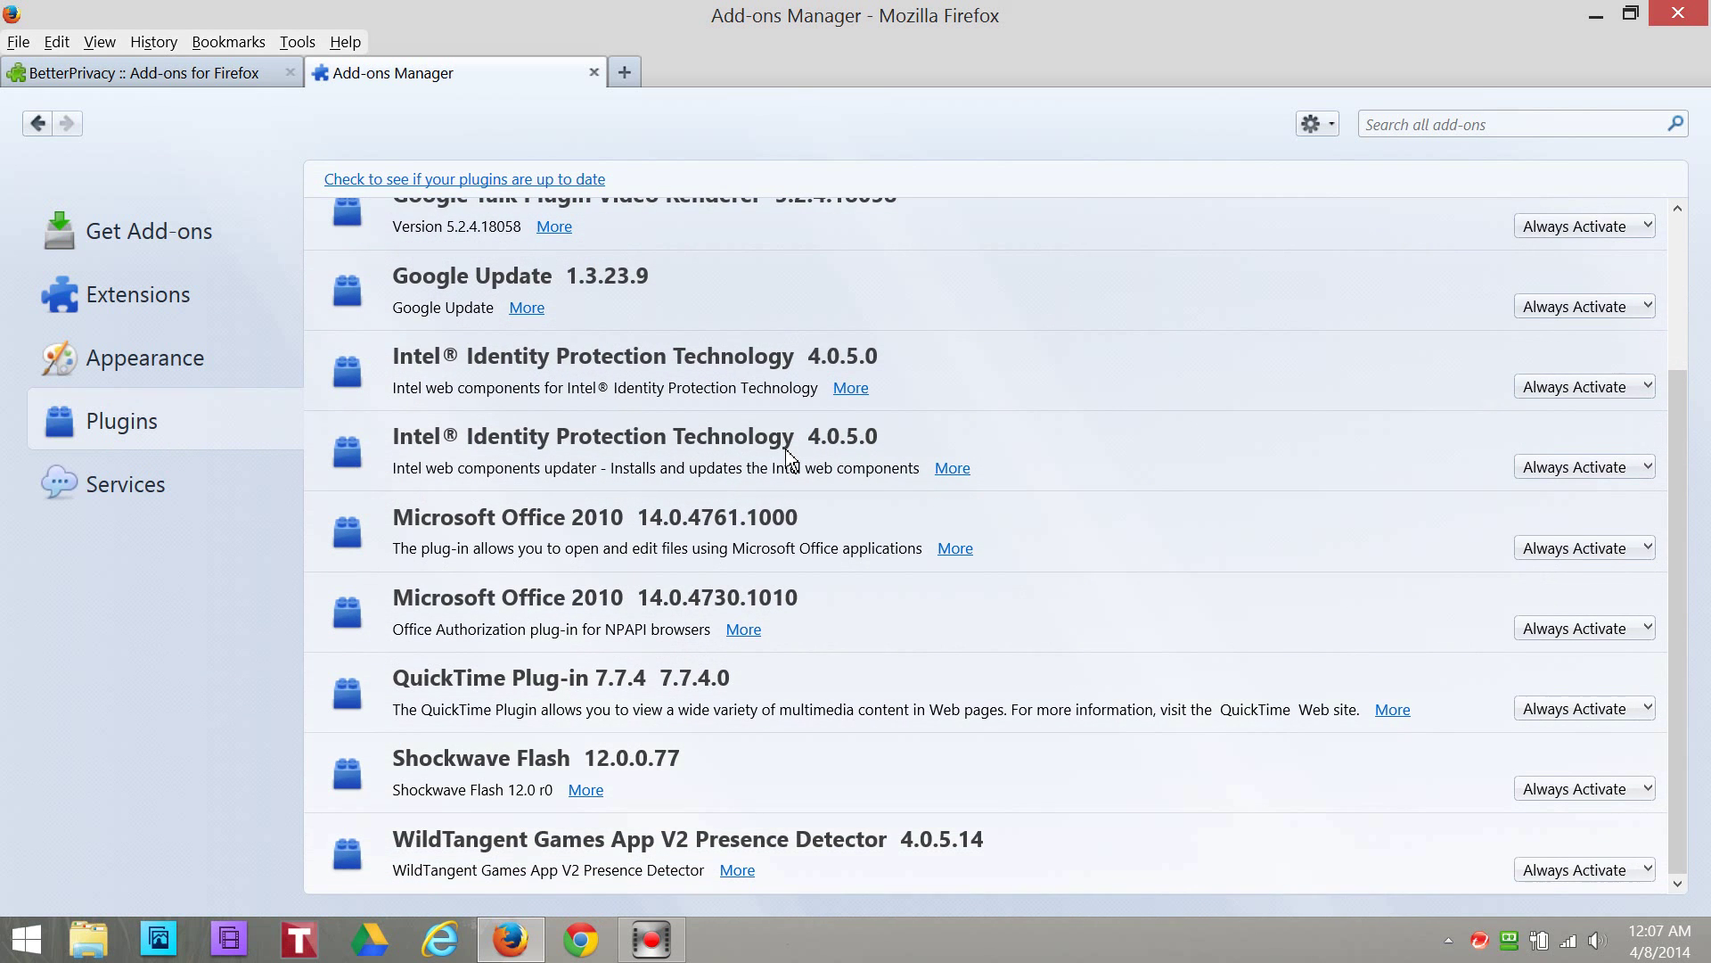
scroll(789, 462, up, 2)
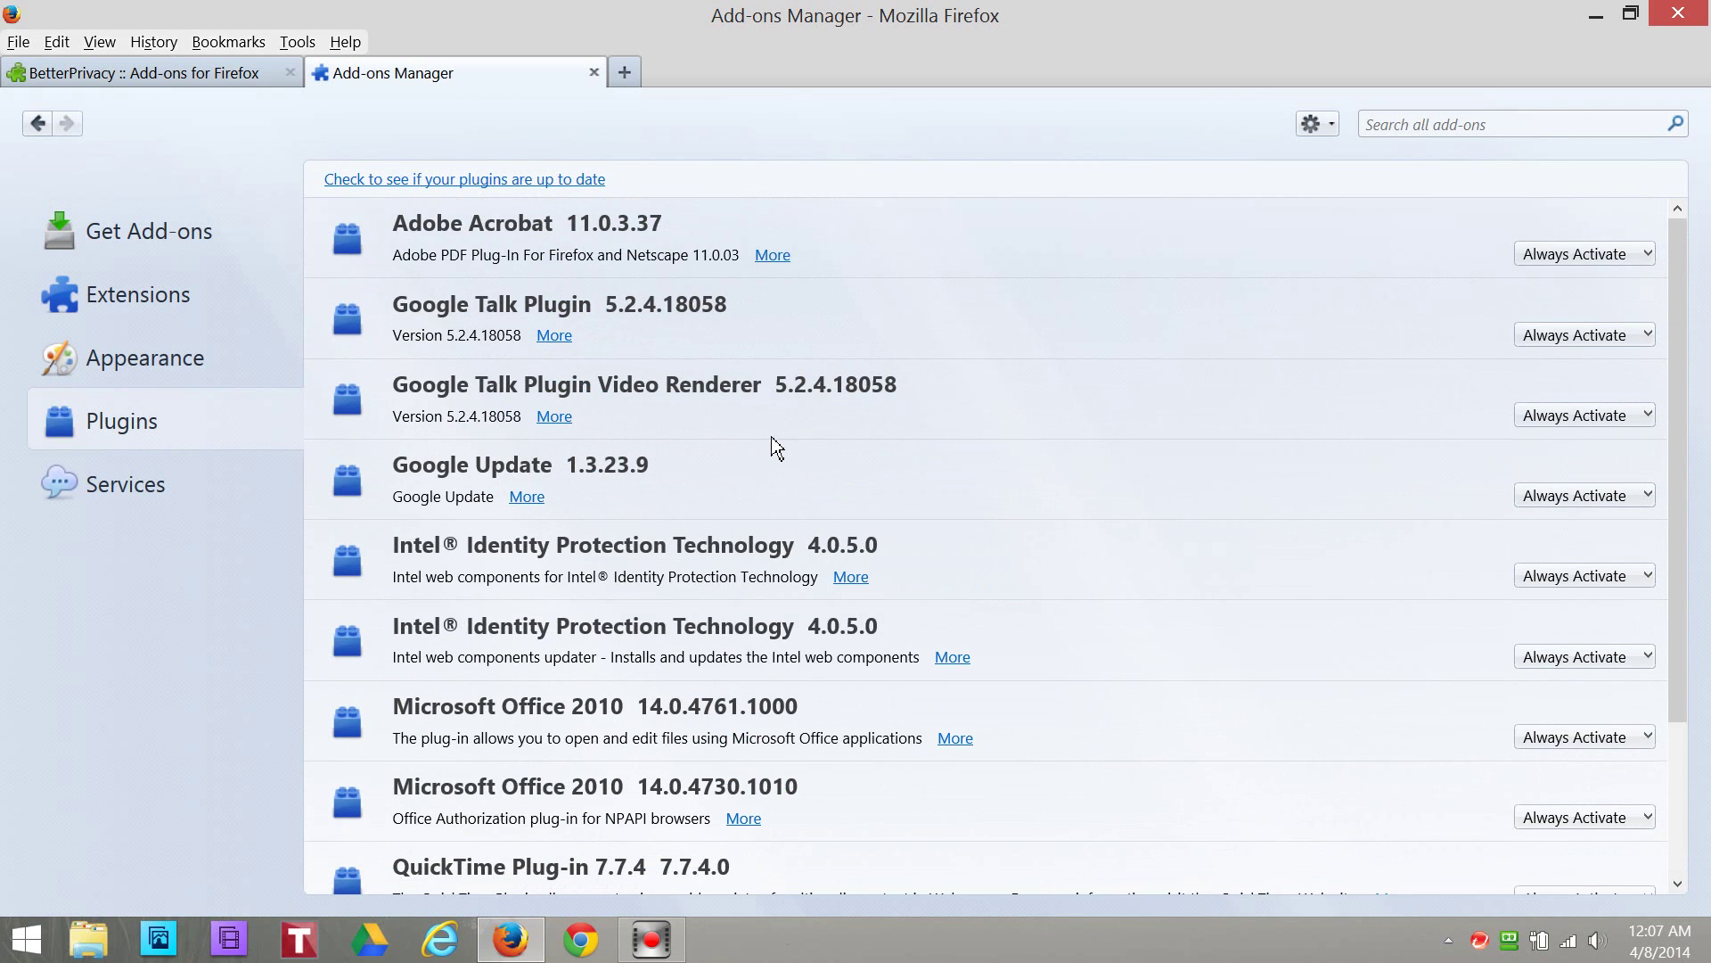
click(182, 307)
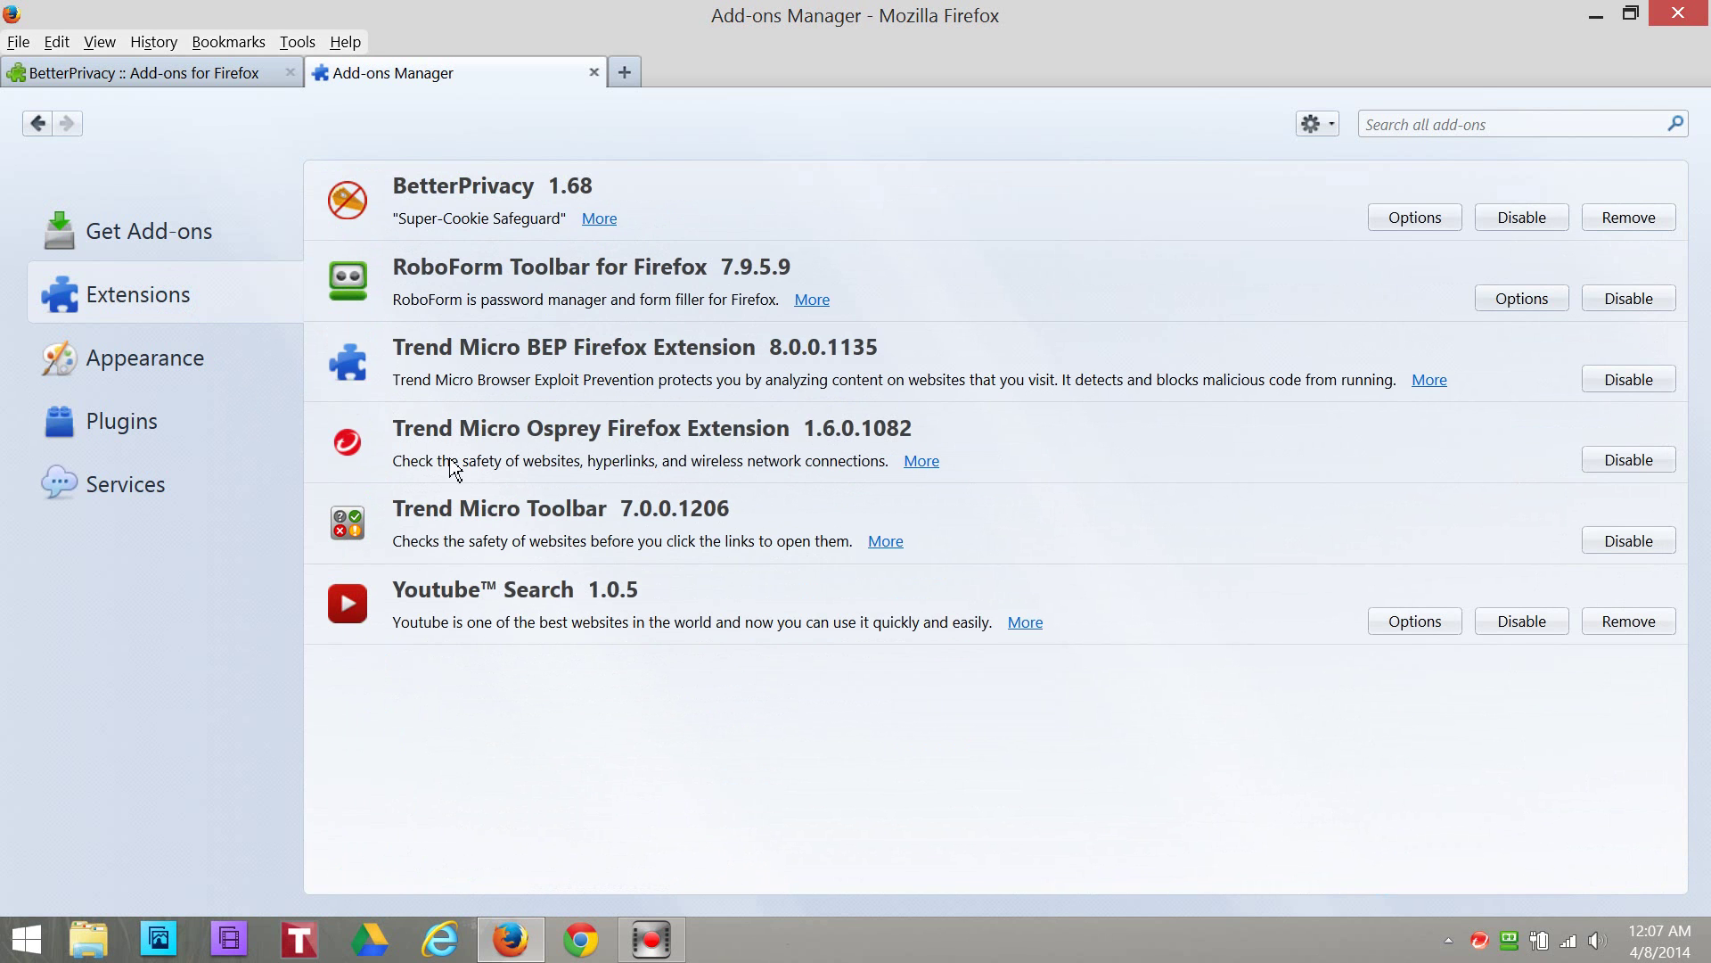